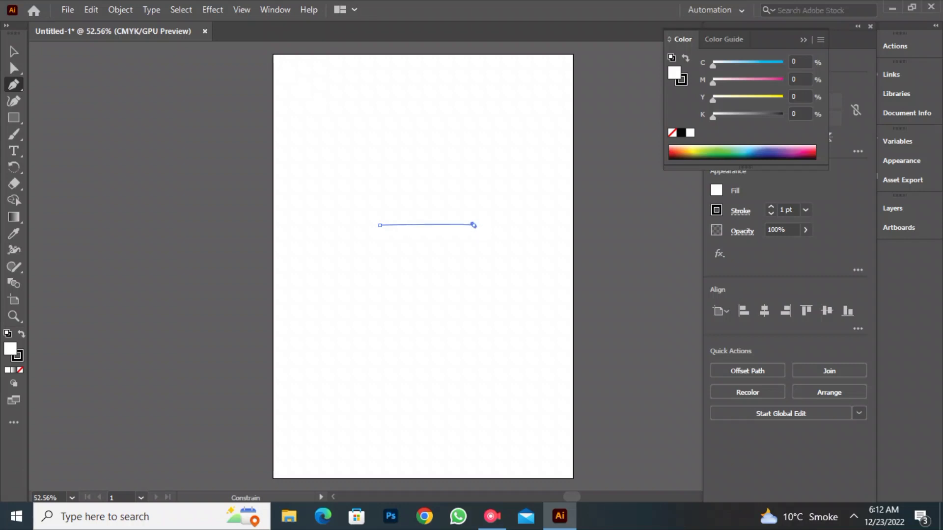
{"action": "left_click", "coordinate": [474, 225]}
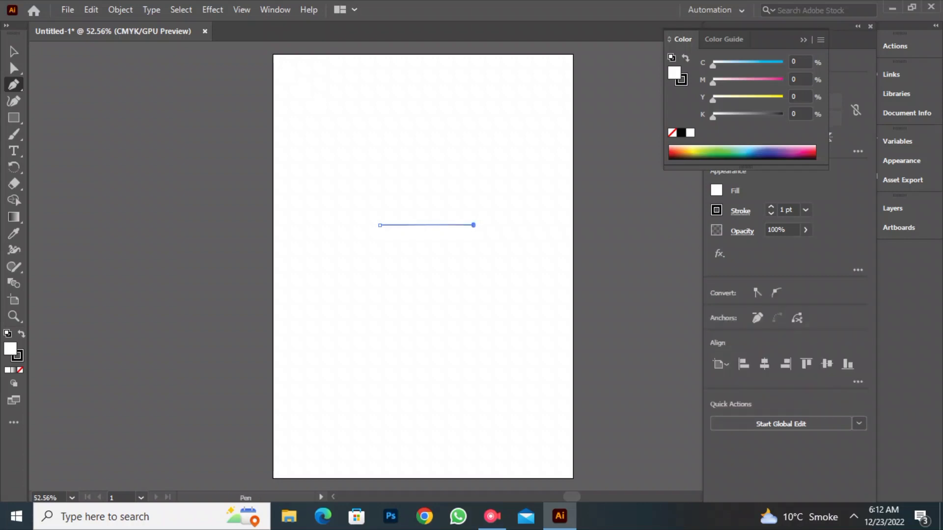
{"action": "key", "text": "ctrl+z"}
{"action": "key", "text": "ctrl+z"}
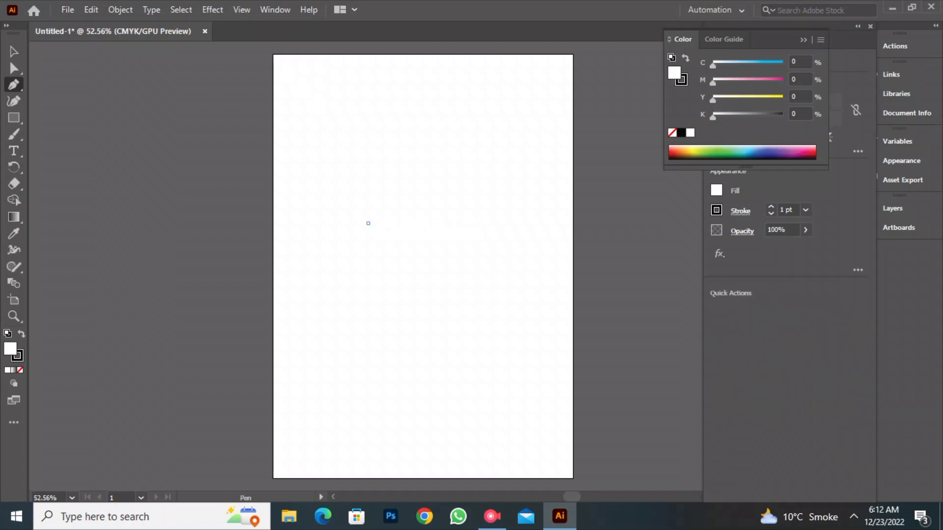
Draw a closed dome shape with a flat base and curved top on the artboard's upper half using the Pen tool
{"action": "left_click", "coordinate": [369, 224]}
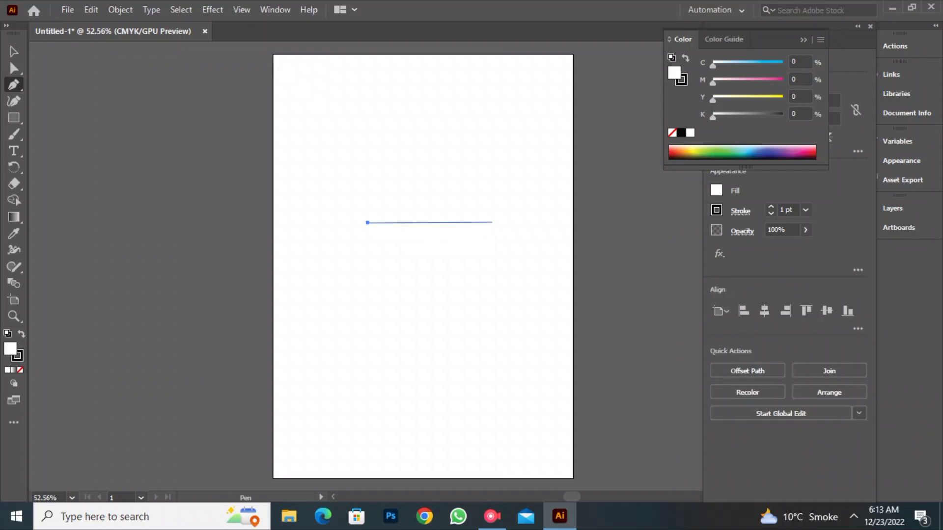
{"action": "left_click", "coordinate": [491, 223]}
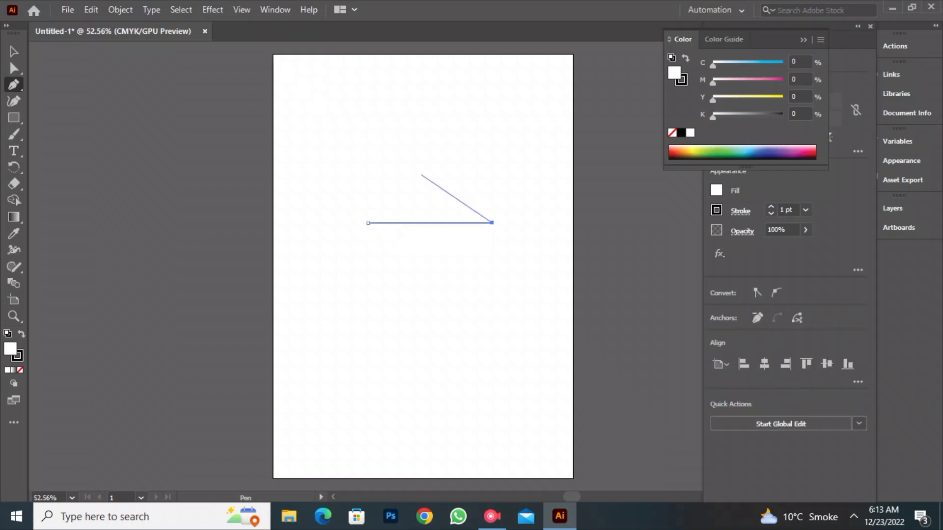
{"action": "left_click_drag", "start_coordinate": [424, 175], "coordinate": [340, 174]}
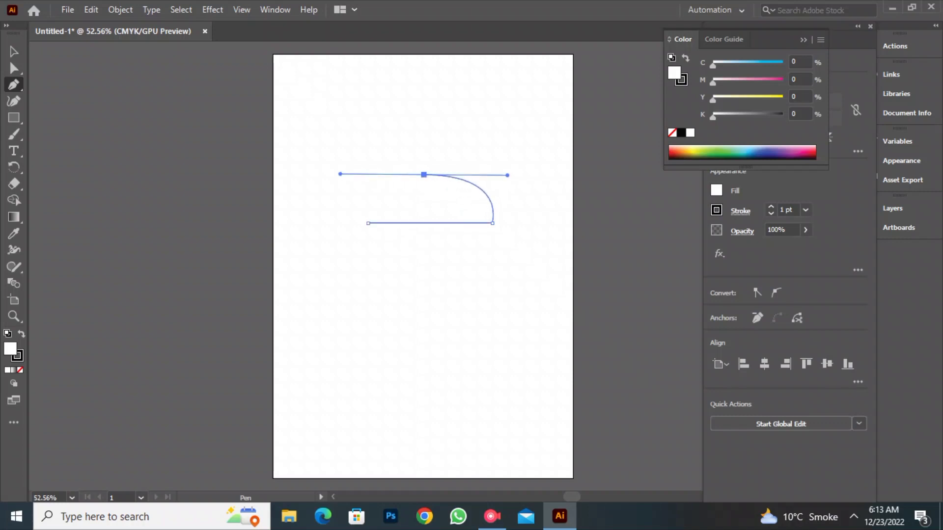
{"action": "left_click", "coordinate": [423, 174]}
{"action": "left_click", "coordinate": [368, 224]}
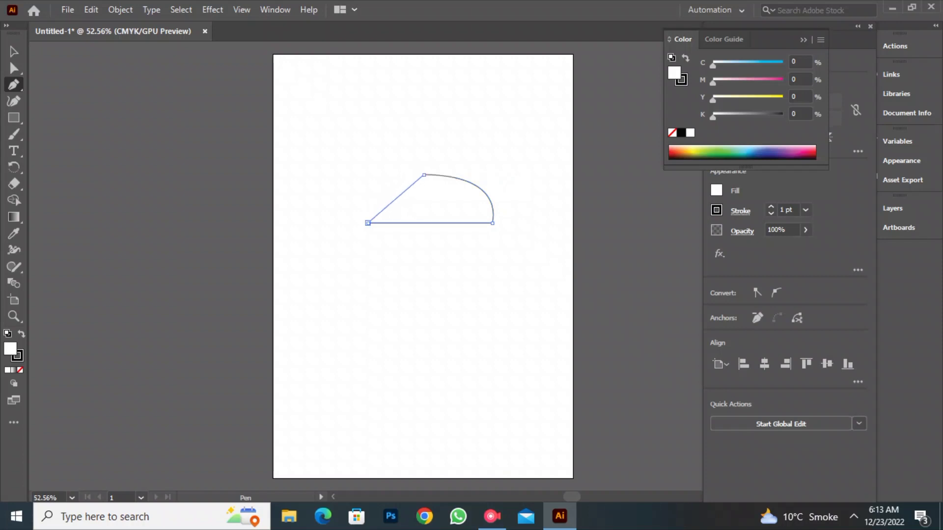
{"action": "left_click_drag", "start_coordinate": [369, 224], "coordinate": [364, 177]}
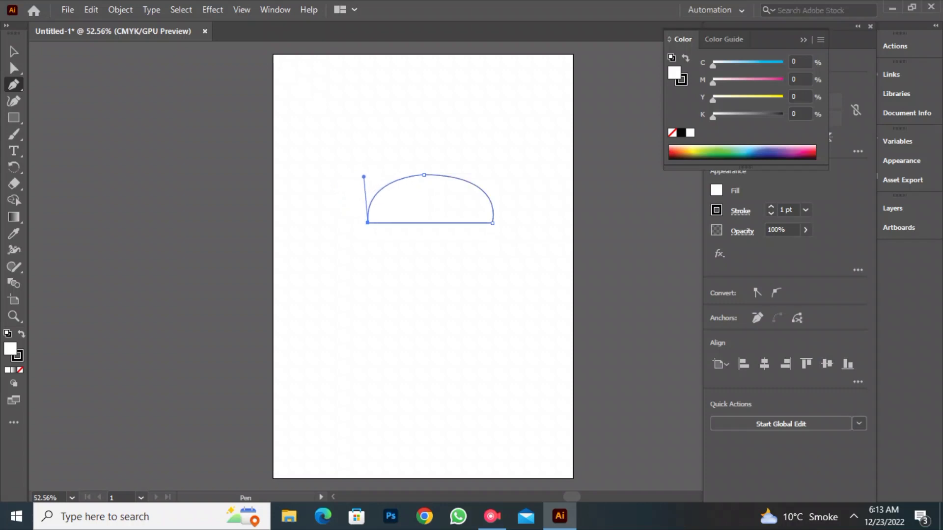
Fill the dome with orange (C 0, M 50, Y 100, K 0) and remove its stroke
{"action": "left_click", "coordinate": [716, 190]}
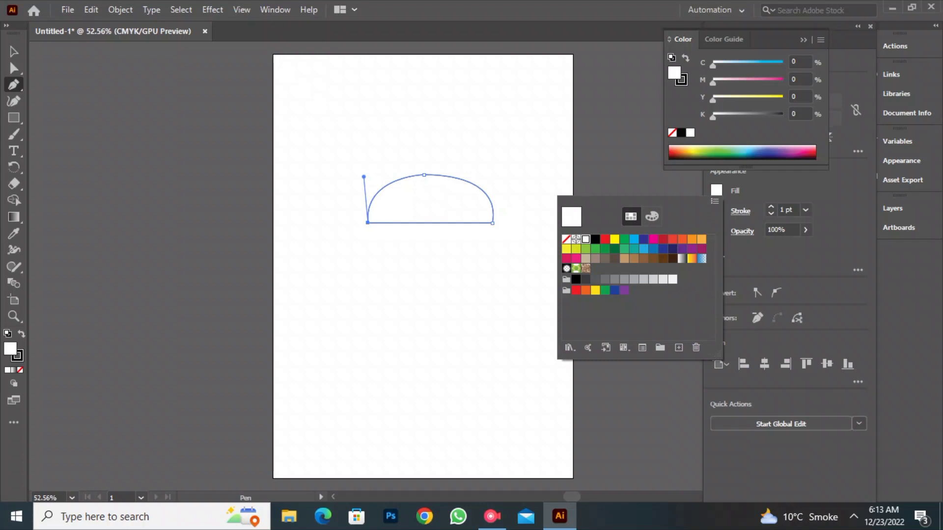
{"action": "left_click", "coordinate": [692, 239]}
{"action": "key", "text": "Escape"}
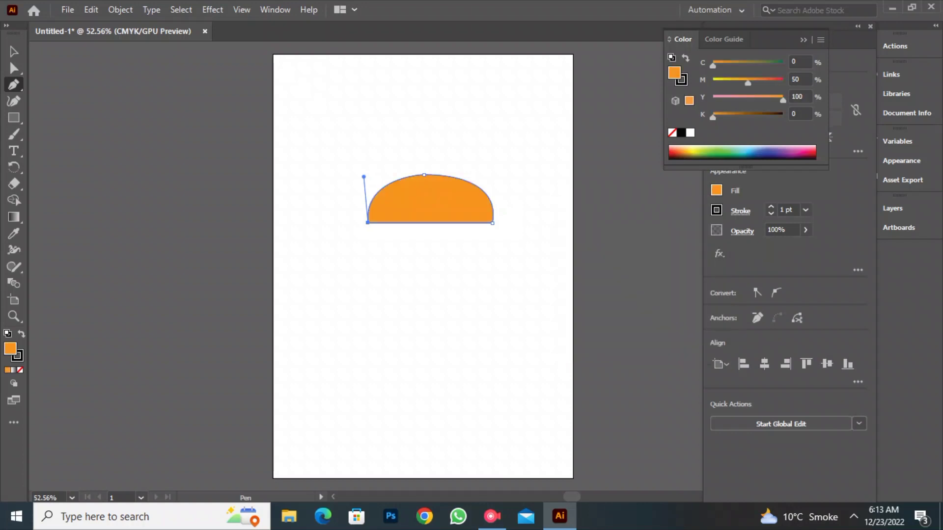
{"action": "left_click", "coordinate": [716, 210]}
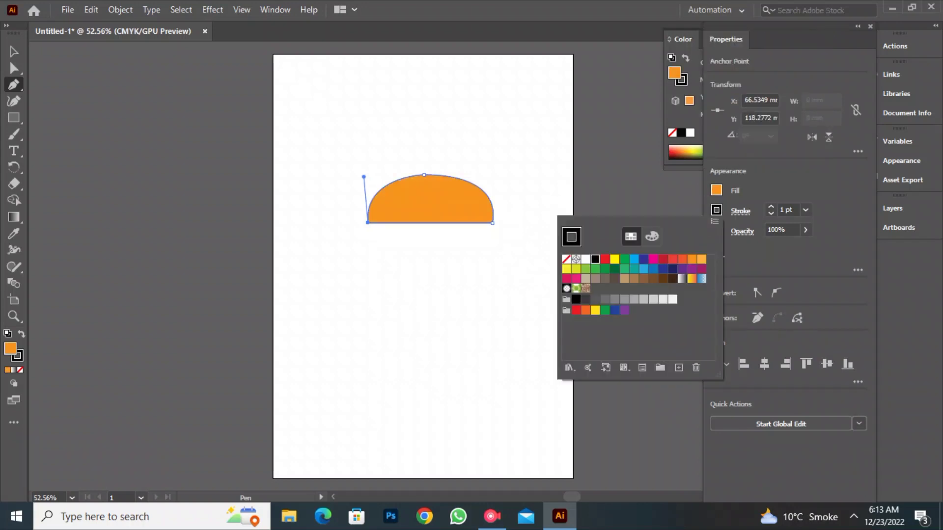
{"action": "left_click", "coordinate": [566, 259]}
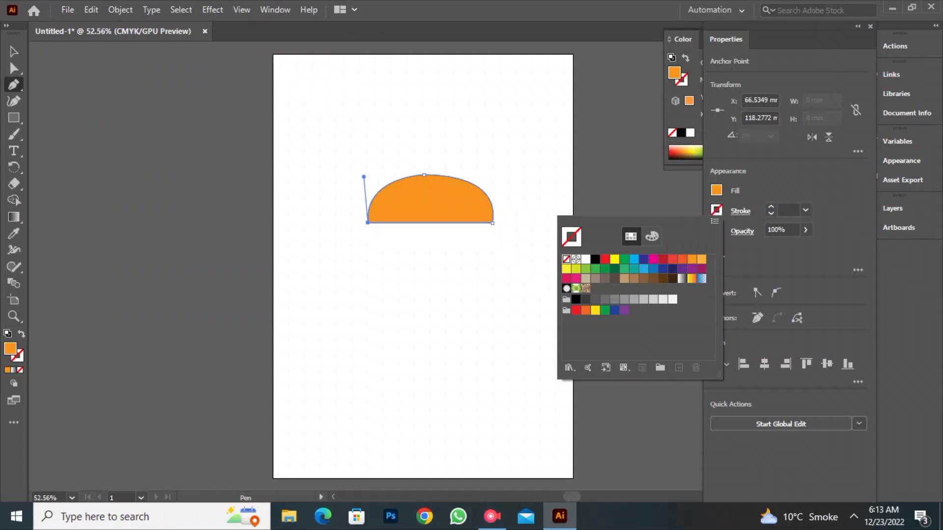
{"action": "key", "text": "Escape"}
{"action": "key", "text": "v"}
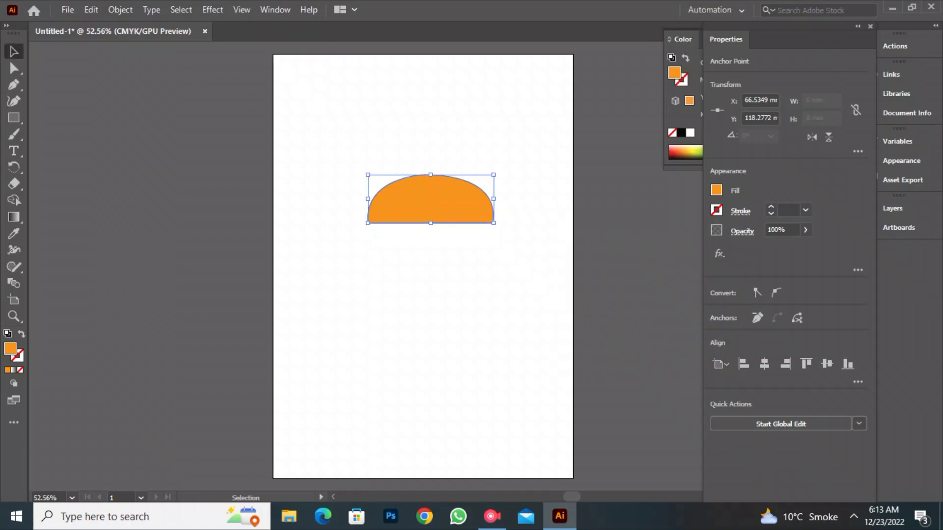
Move the orange dome slightly to the left and deselect it
{"action": "key", "text": "ctrl+shift+a"}
{"action": "left_click_drag", "start_coordinate": [430, 202], "coordinate": [415, 203]}
{"action": "left_click", "coordinate": [510, 265]}
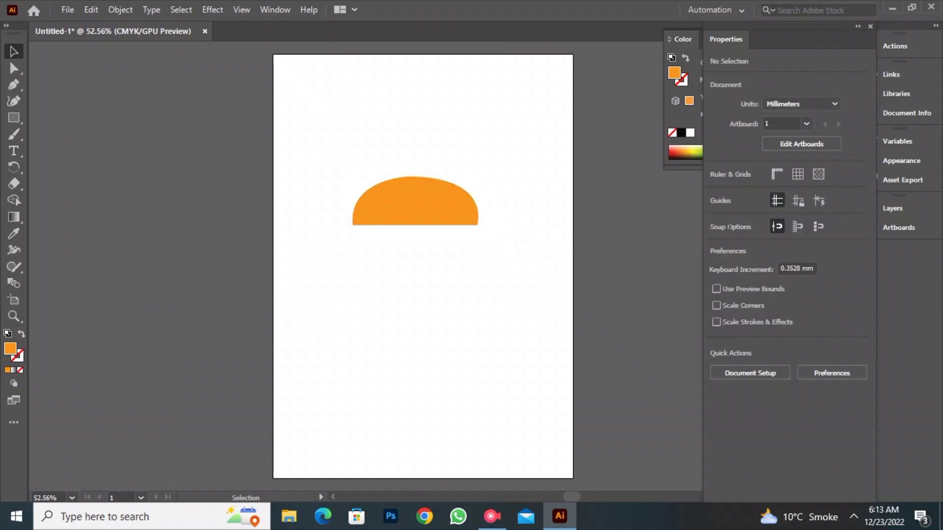
Draw an open Z-shaped path about 78 × 40 mm below the dome using the Pen tool
{"action": "left_click", "coordinate": [14, 84]}
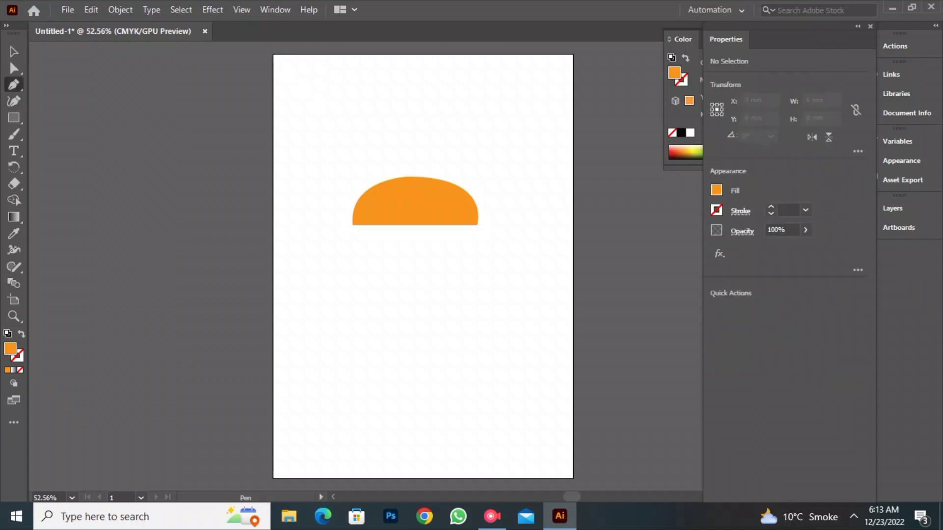
{"action": "left_click", "coordinate": [475, 243], "text": "shift"}
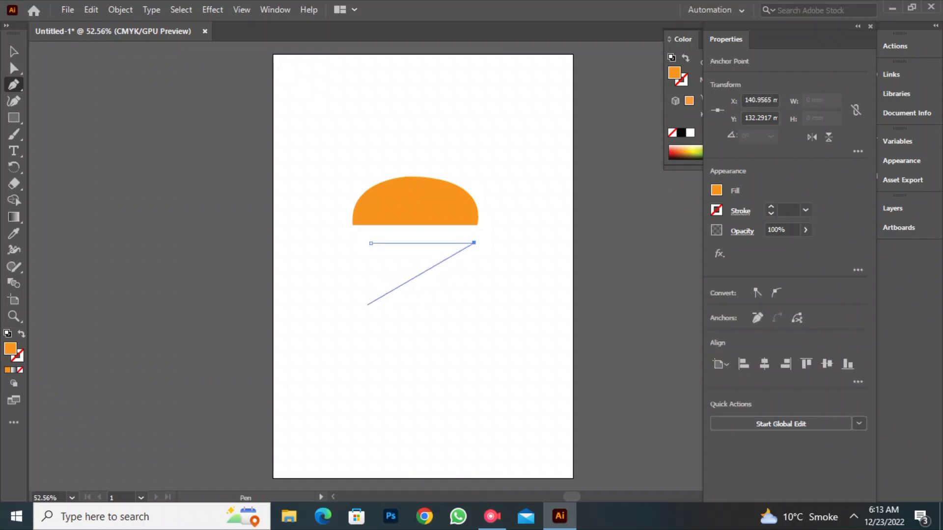
{"action": "left_click", "coordinate": [364, 299]}
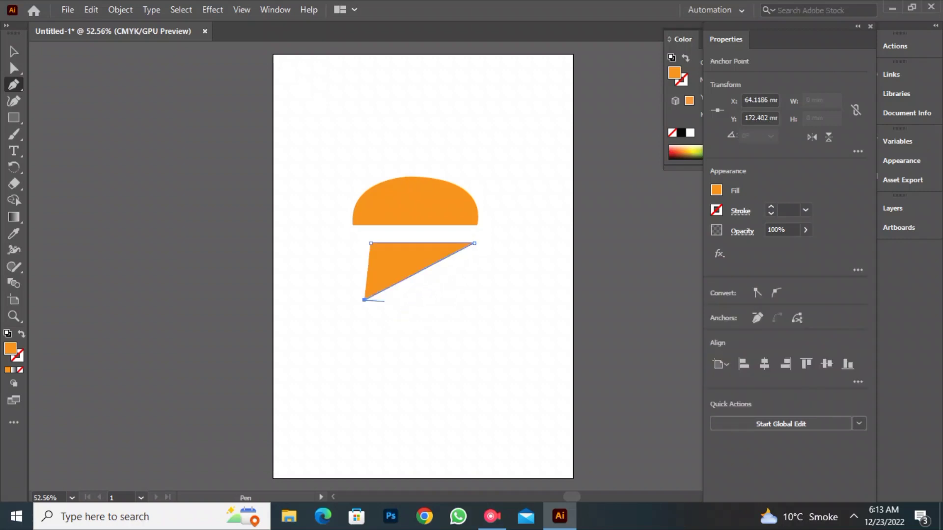
{"action": "left_click", "coordinate": [475, 300], "text": "shift"}
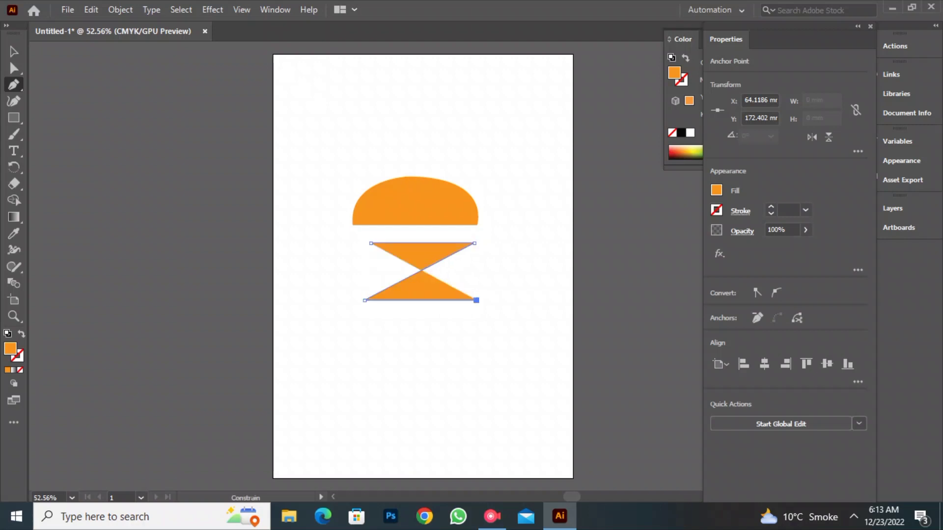
Remove the Z-shaped path's fill and give it an orange stroke
{"action": "left_click", "coordinate": [717, 190]}
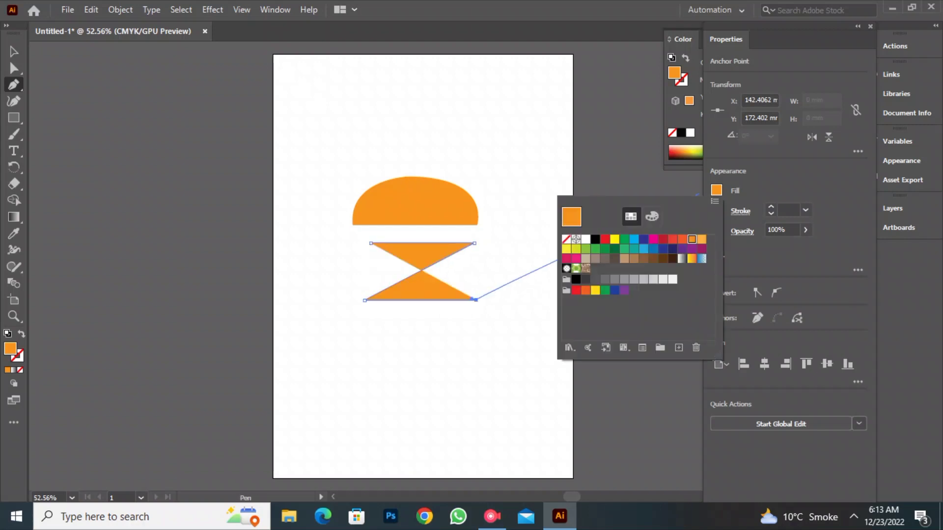
{"action": "left_click", "coordinate": [566, 239]}
{"action": "left_click", "coordinate": [717, 190]}
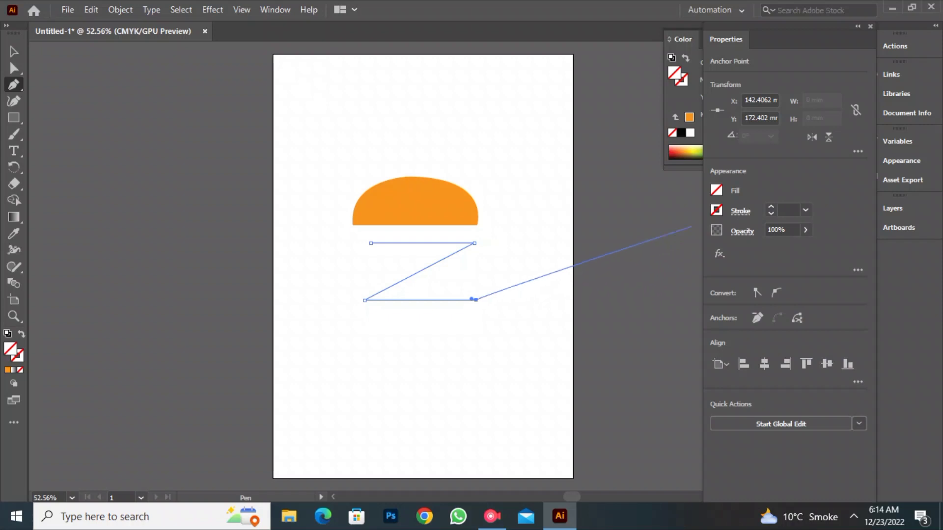
{"action": "left_click", "coordinate": [717, 210]}
{"action": "left_click", "coordinate": [692, 259]}
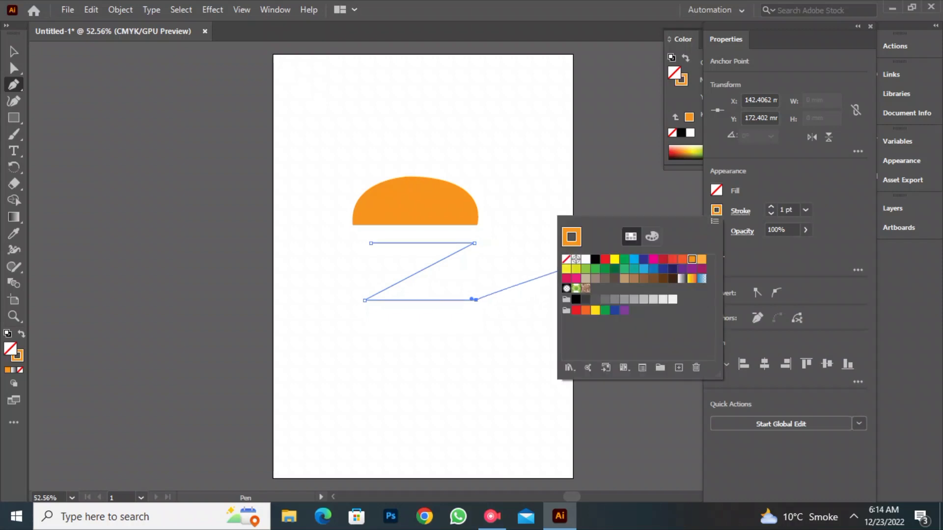
Set the Z-shaped path's stroke weight to 16 pt
{"action": "left_click", "coordinate": [771, 207]}
{"action": "left_click", "coordinate": [771, 207]}
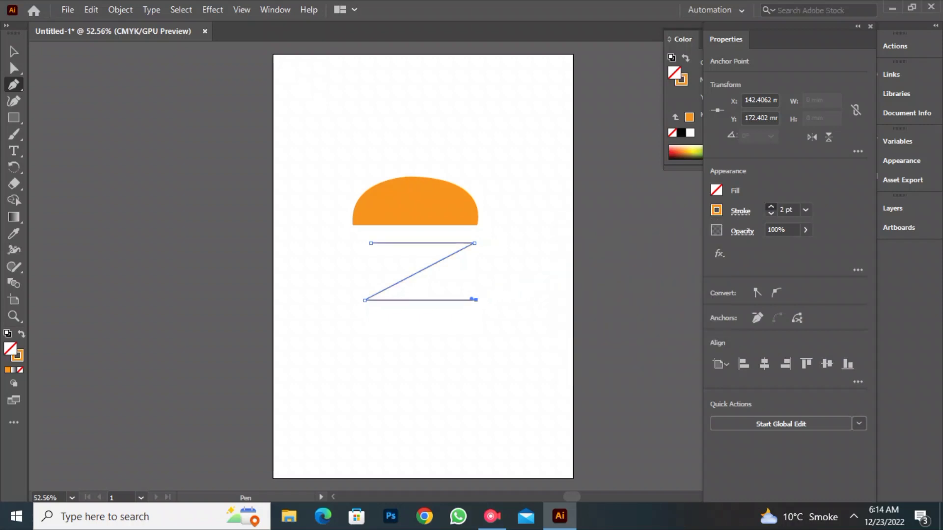
{"action": "left_click", "coordinate": [771, 207]}
{"action": "left_click", "coordinate": [771, 207]}
{"action": "left_click", "coordinate": [771, 207]}
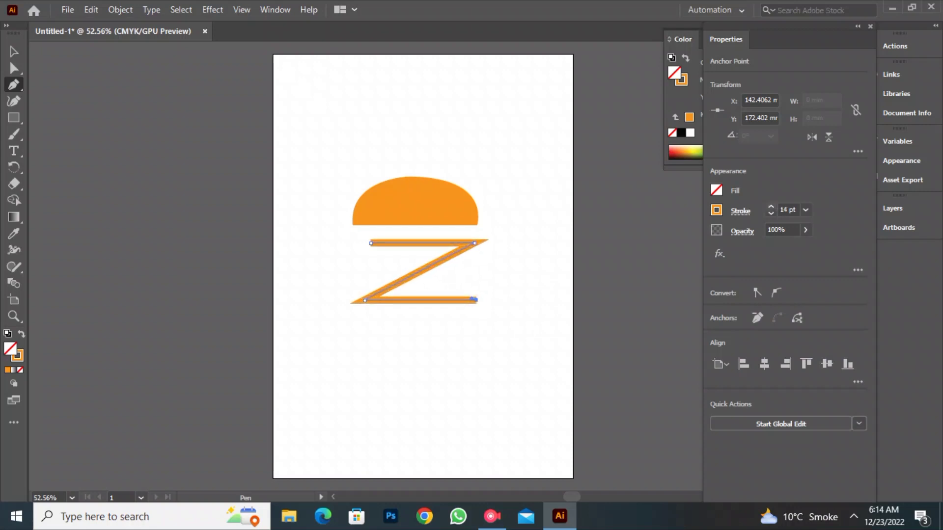
{"action": "left_click", "coordinate": [771, 207]}
{"action": "left_click", "coordinate": [771, 207]}
Move the Z-shaped path up against the dome's flat base
{"action": "left_click", "coordinate": [13, 51]}
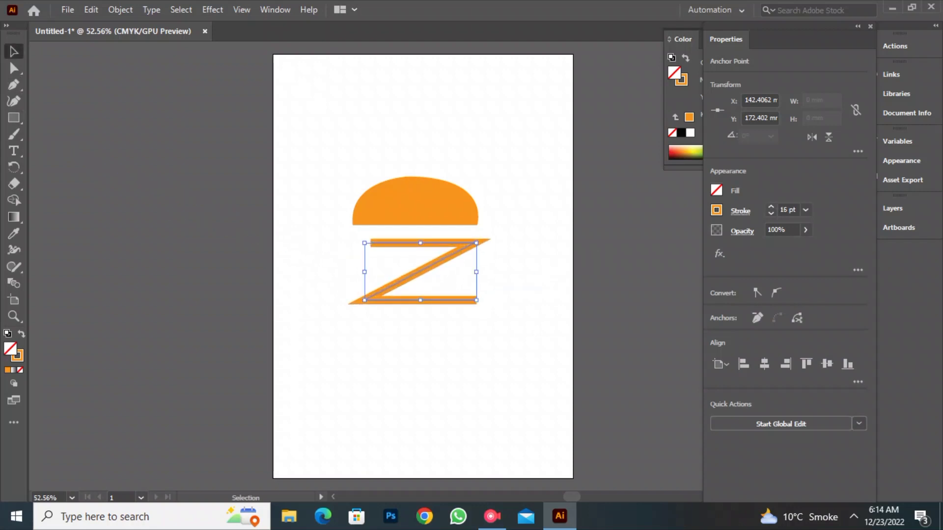
{"action": "left_click", "coordinate": [411, 265]}
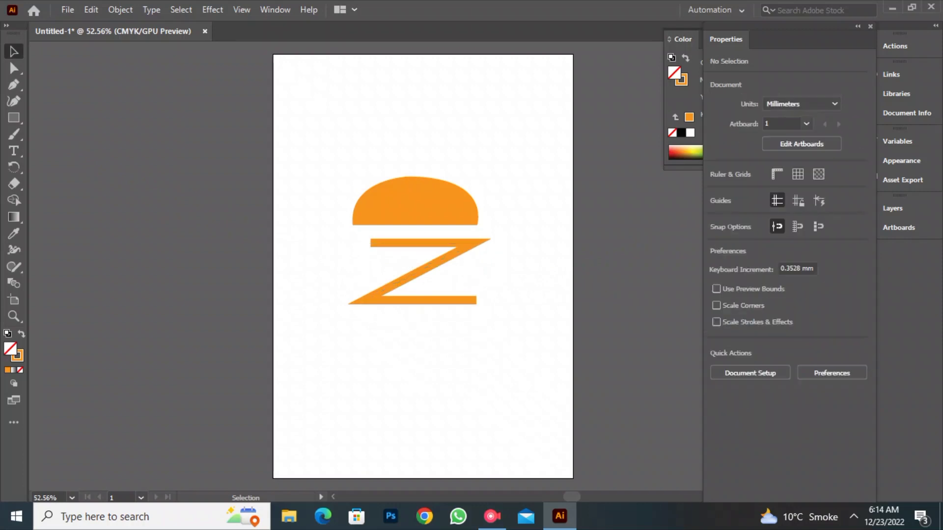
{"action": "left_click", "coordinate": [415, 281]}
{"action": "left_click_drag", "start_coordinate": [415, 281], "coordinate": [409, 264]}
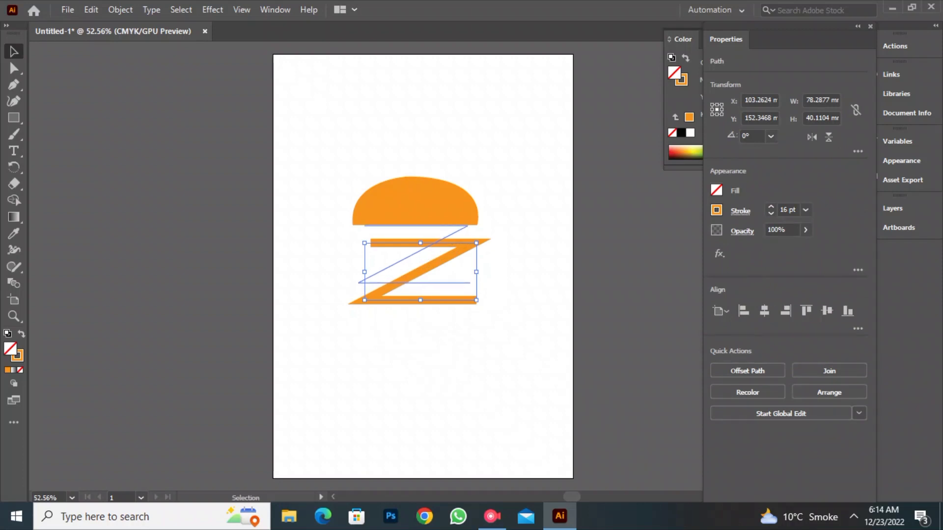
Shift the Z-shaped path down and to the left, leaving a small gap beneath the dome
{"action": "key", "text": "a"}
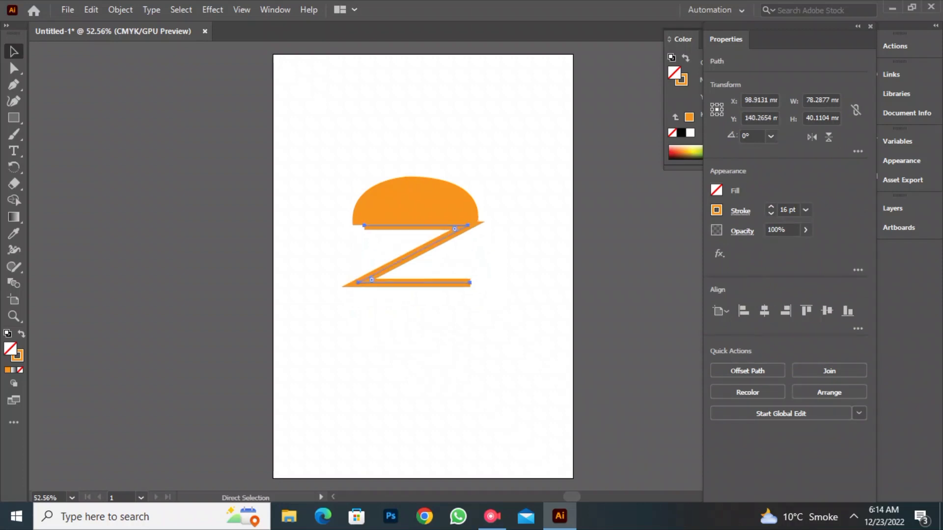
{"action": "key", "text": "ctrl+equal"}
{"action": "key", "text": "ctrl+equal"}
{"action": "key", "text": "ctrl+equal"}
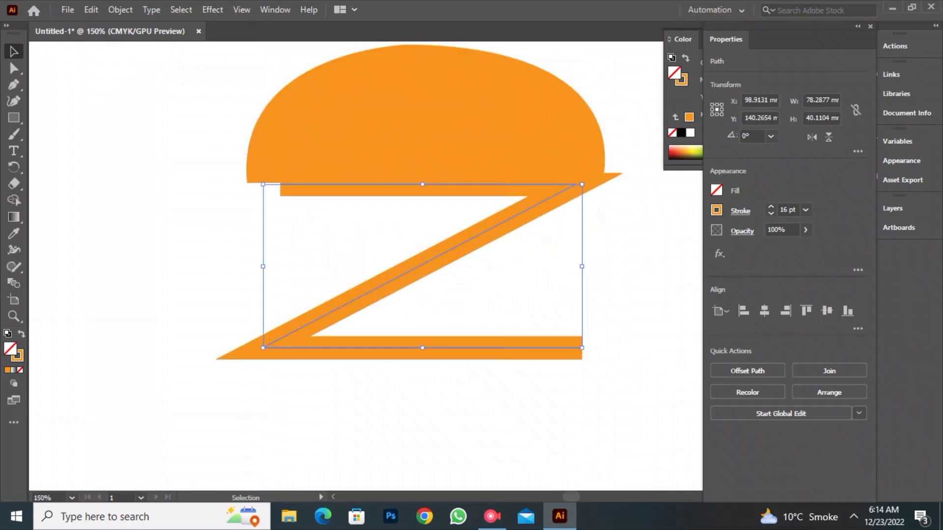
{"action": "key", "text": "ctrl+shift+a"}
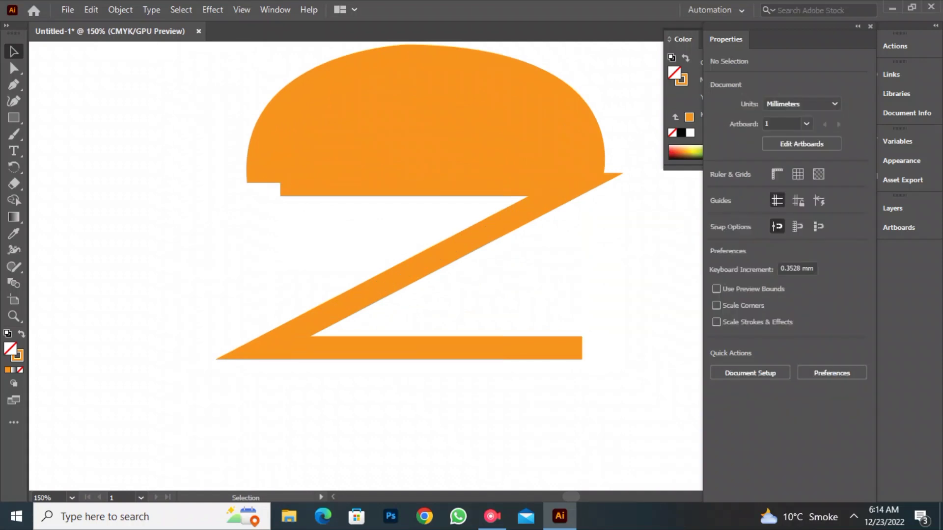
{"action": "key", "text": "ctrl+z"}
{"action": "key", "text": "ctrl+z"}
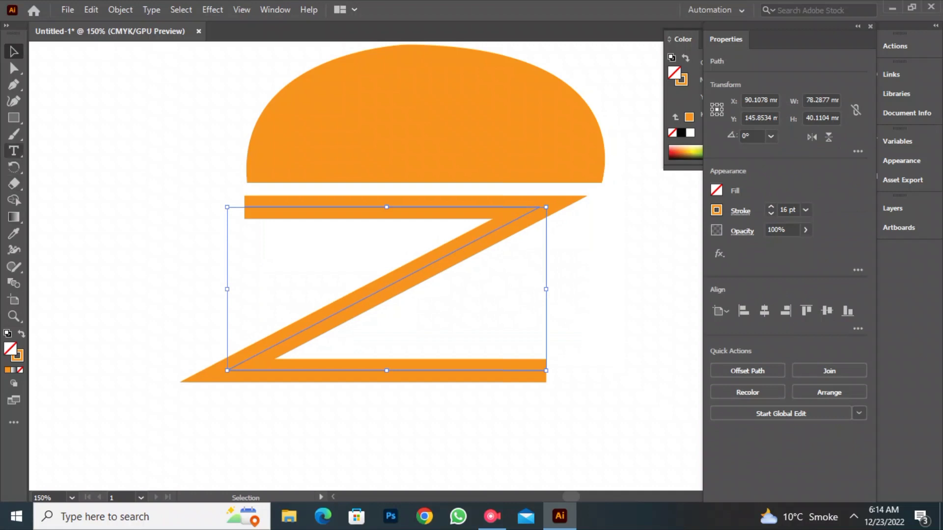
Round both bends of the Z-shaped path together with a large corner radius
{"action": "left_click", "coordinate": [14, 68]}
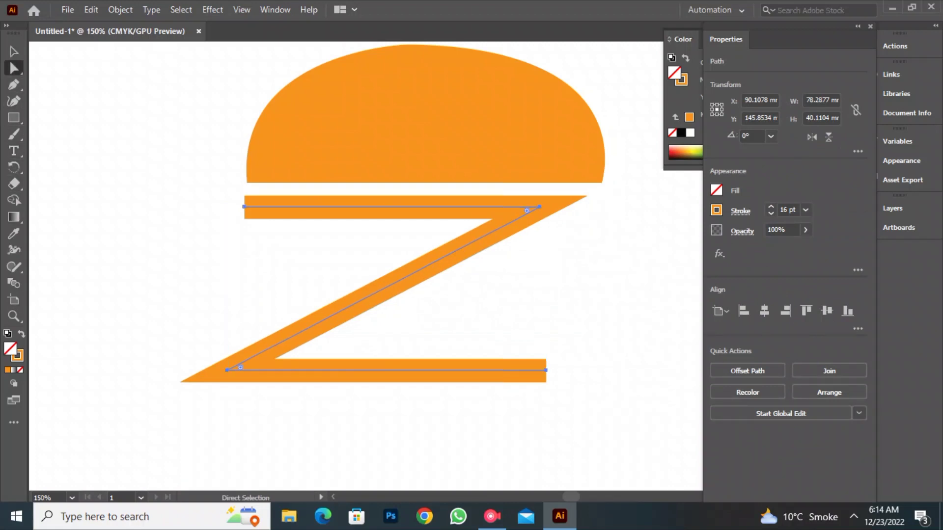
{"action": "left_click_drag", "start_coordinate": [527, 211], "coordinate": [443, 231]}
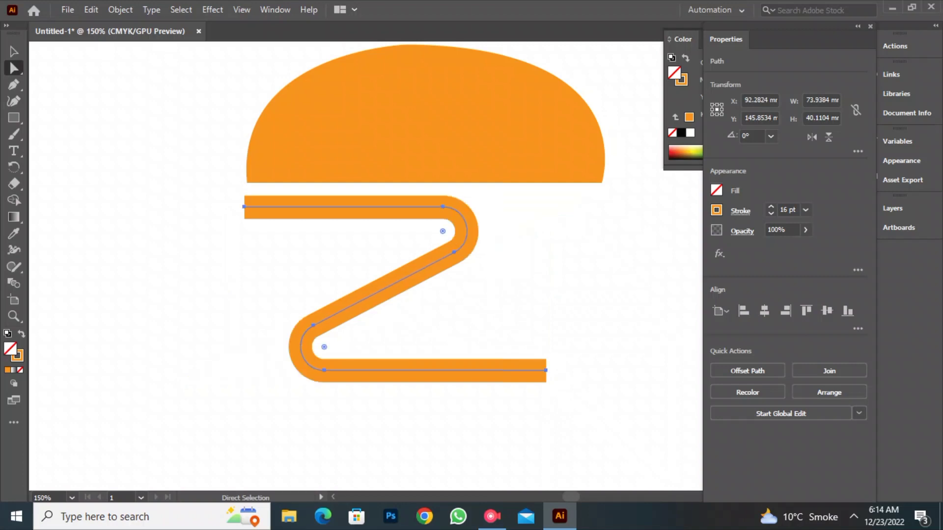
{"action": "key", "text": "v"}
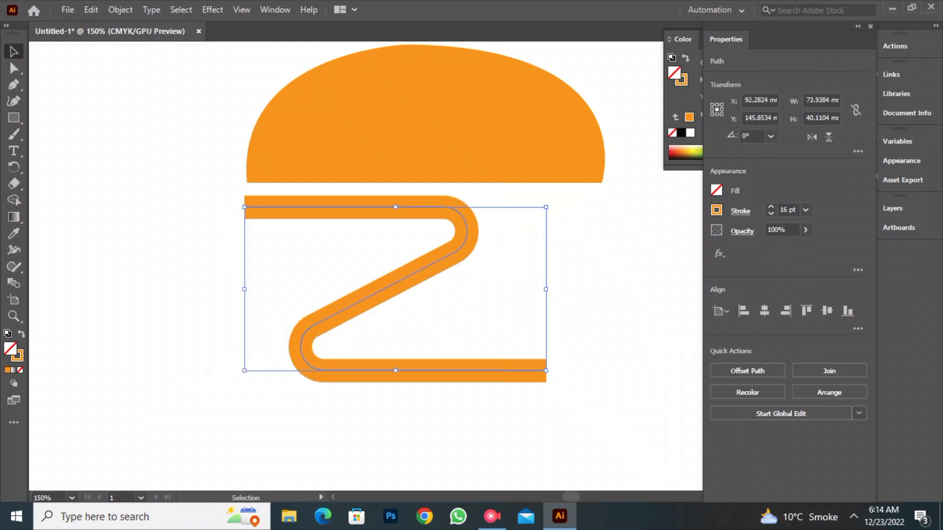
Reposition the rounded Z under the dome with a narrow gap and scale it up to about 83 × 45 mm
{"action": "left_click", "coordinate": [511, 295]}
{"action": "left_click", "coordinate": [392, 284]}
{"action": "left_click_drag", "start_coordinate": [393, 285], "coordinate": [454, 262]}
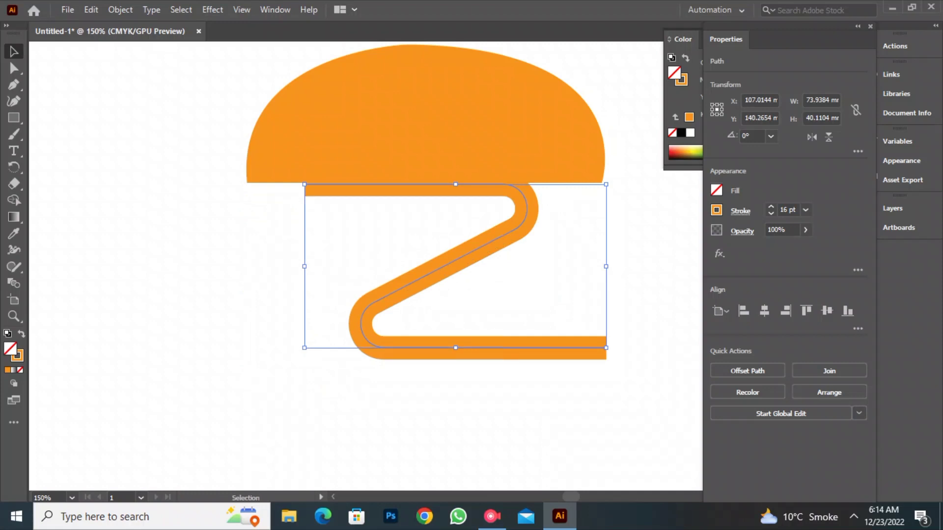
{"action": "left_click_drag", "start_coordinate": [454, 262], "coordinate": [452, 278]}
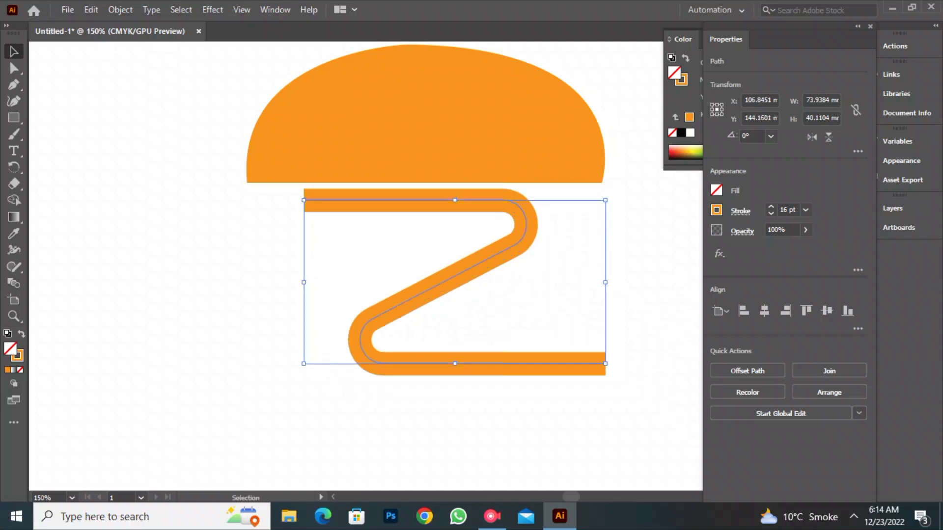
{"action": "left_click_drag", "start_coordinate": [304, 364], "coordinate": [266, 385]}
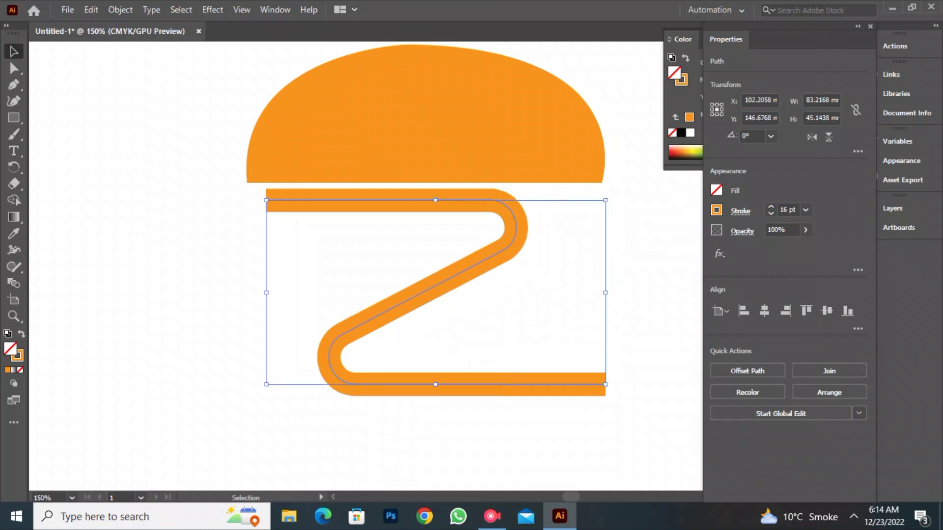
Reposition the Z-shaped path slightly to the right beneath the dome, leaving a narrower gap under the dome's flat base
{"action": "left_click_drag", "start_coordinate": [373, 384], "coordinate": [407, 377]}
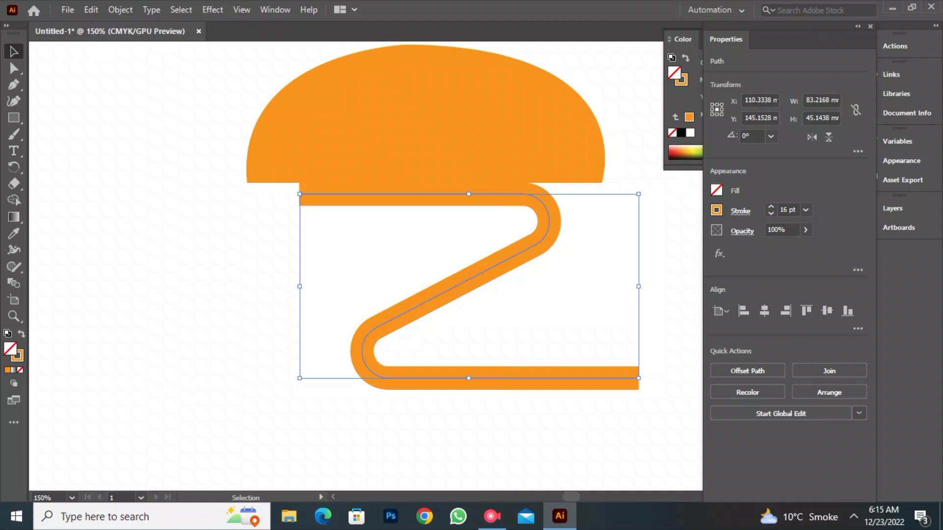
{"action": "left_click_drag", "start_coordinate": [408, 378], "coordinate": [407, 384]}
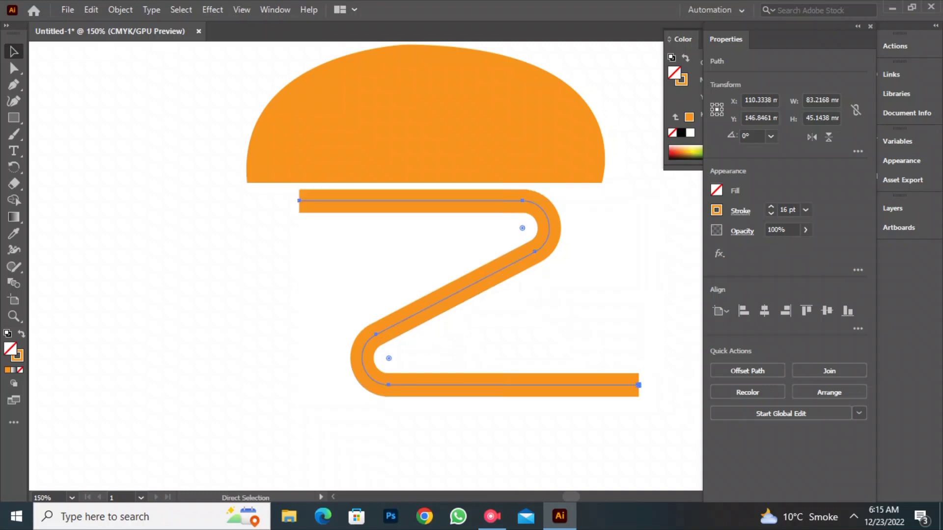
{"action": "left_click_drag", "start_coordinate": [638, 384], "coordinate": [594, 385]}
{"action": "key", "text": "ctrl+shift+a"}
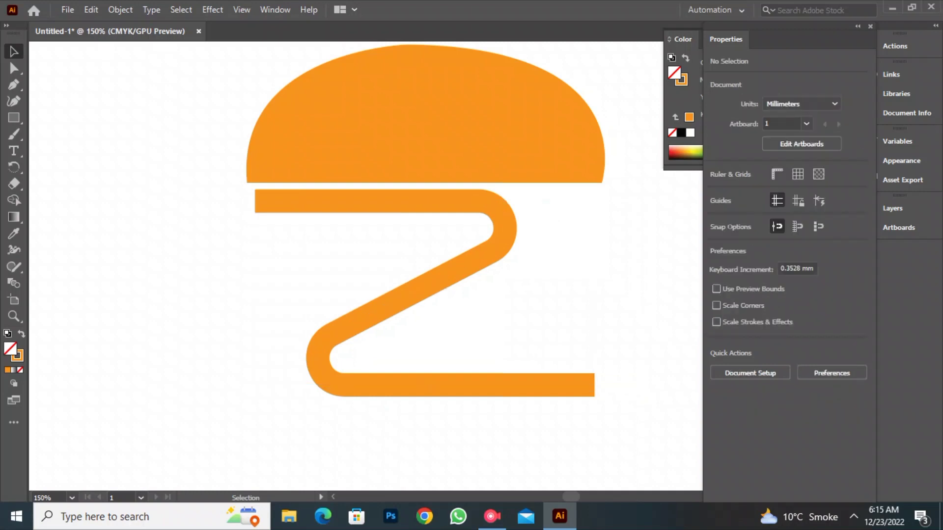
{"action": "left_click_drag", "start_coordinate": [594, 385], "coordinate": [629, 377]}
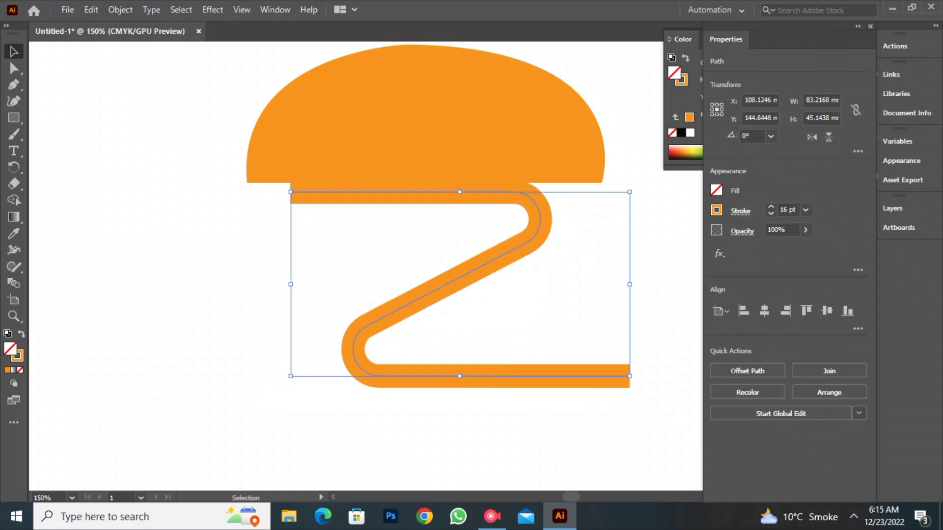
{"action": "left_click_drag", "start_coordinate": [629, 376], "coordinate": [625, 381]}
{"action": "key", "text": "ctrl+shift+a"}
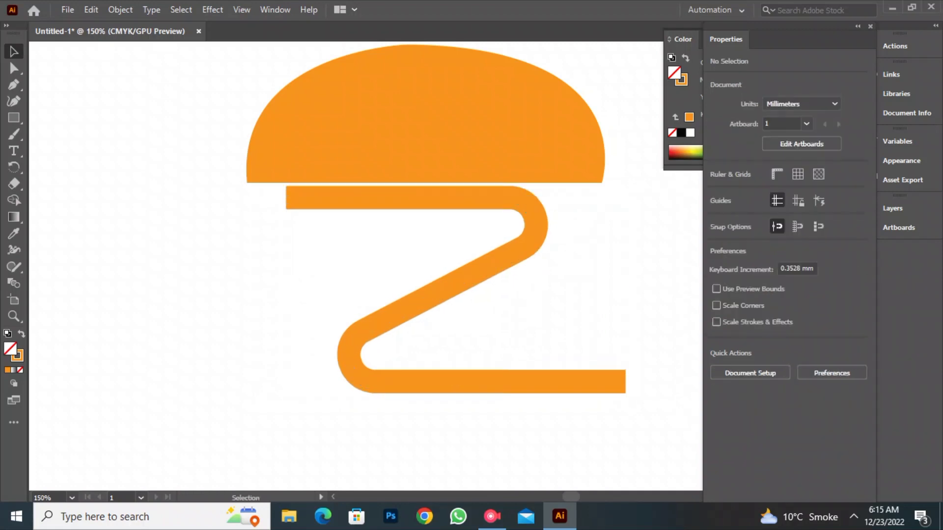
Resize the Z-shaped path to a narrower, taller shape of about 66 × 56 mm, keeping its upper end under the dome
{"action": "key", "text": "ctrl+minus"}
{"action": "key", "text": "ctrl+minus"}
{"action": "key", "text": "ctrl+minus"}
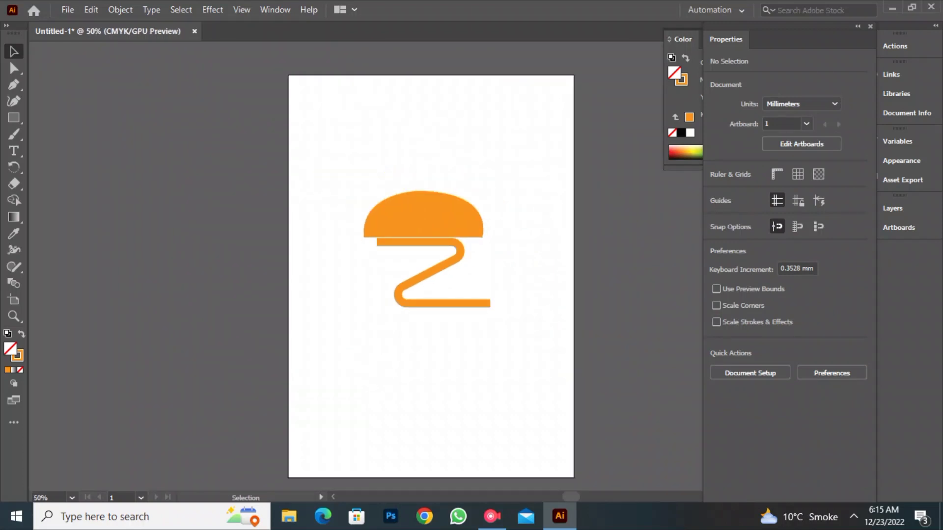
{"action": "left_click", "coordinate": [429, 274]}
{"action": "left_click_drag", "start_coordinate": [490, 304], "coordinate": [467, 319]}
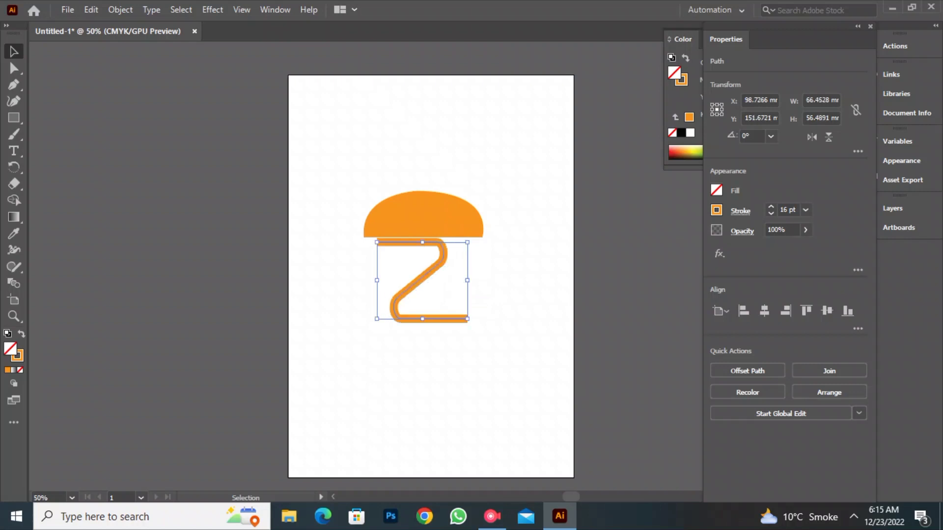
{"action": "key", "text": "ctrl+shift+a"}
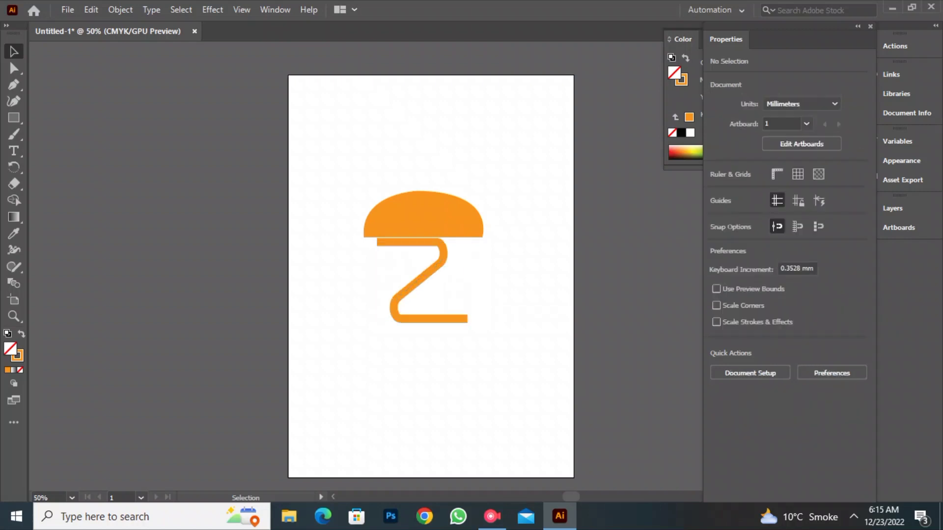
Shift the dome slightly left relative to the Z, and move both shapes together slightly to the right
{"action": "left_click_drag", "start_coordinate": [423, 214], "coordinate": [417, 213]}
{"action": "key", "text": "ctrl+shift+a"}
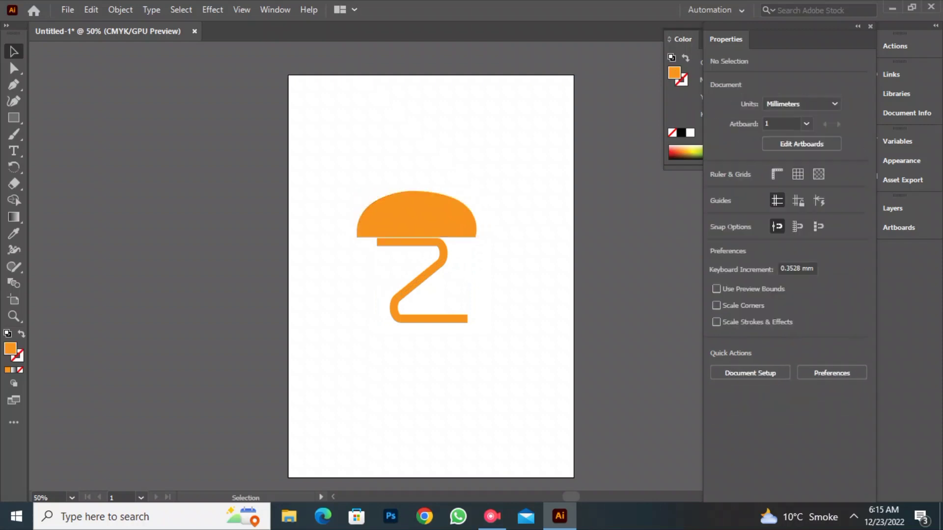
{"action": "left_click_drag", "start_coordinate": [281, 136], "coordinate": [397, 201]}
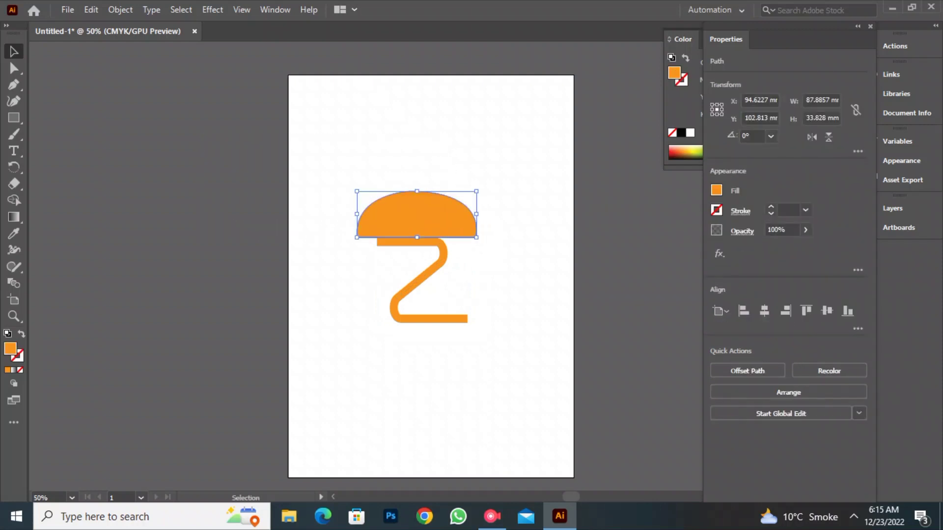
{"action": "left_click_drag", "start_coordinate": [307, 151], "coordinate": [442, 311]}
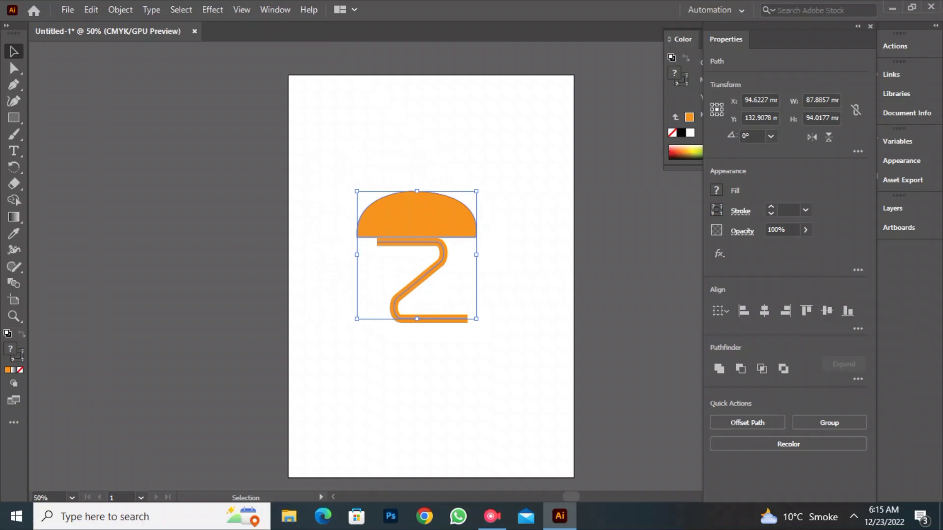
{"action": "left_click_drag", "start_coordinate": [417, 214], "coordinate": [424, 215]}
{"action": "key", "text": "ctrl+shift+a"}
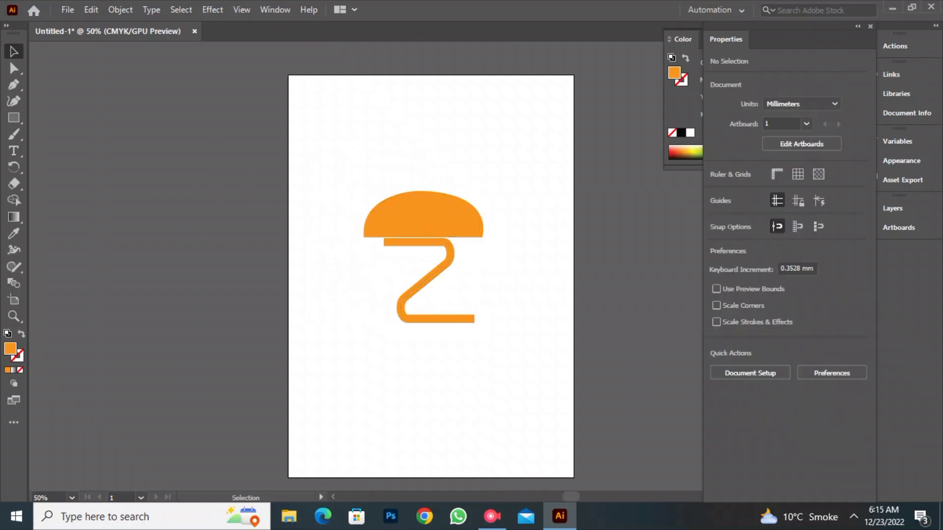
Draw a rectangle covering the whole artboard and fill it with yellow (C 11.76, M 0, Y 94.9, K 0)
{"action": "key", "text": "shift+o"}
{"action": "key", "text": "Escape"}
{"action": "key", "text": "m"}
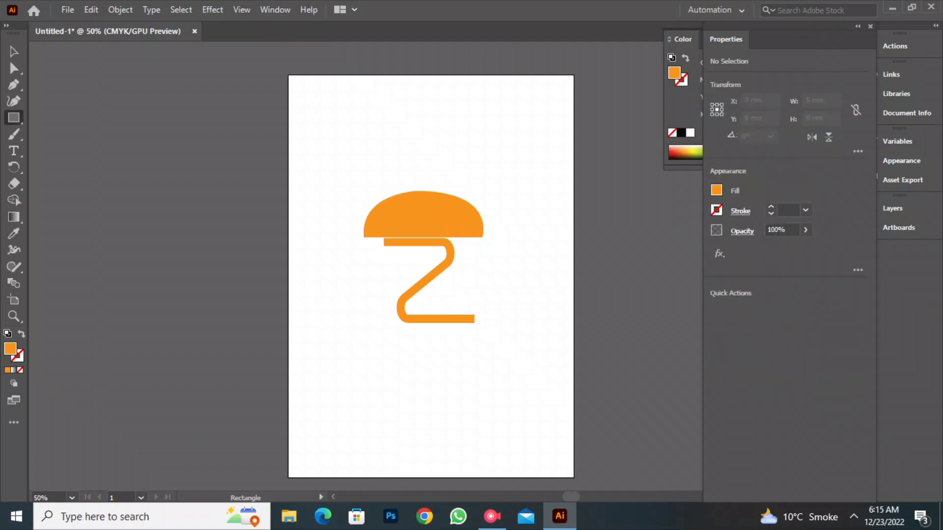
{"action": "left_click_drag", "start_coordinate": [288, 75], "coordinate": [574, 479]}
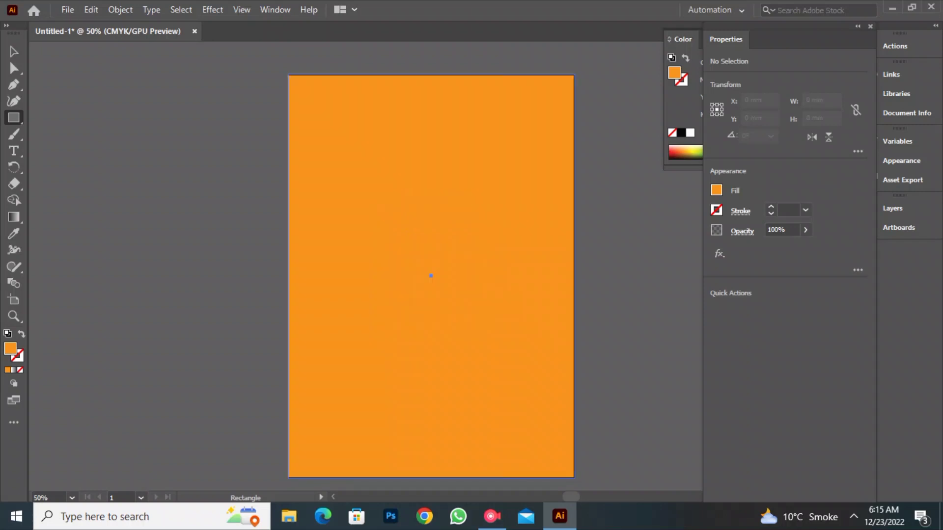
{"action": "left_click_drag", "start_coordinate": [695, 155], "coordinate": [693, 148]}
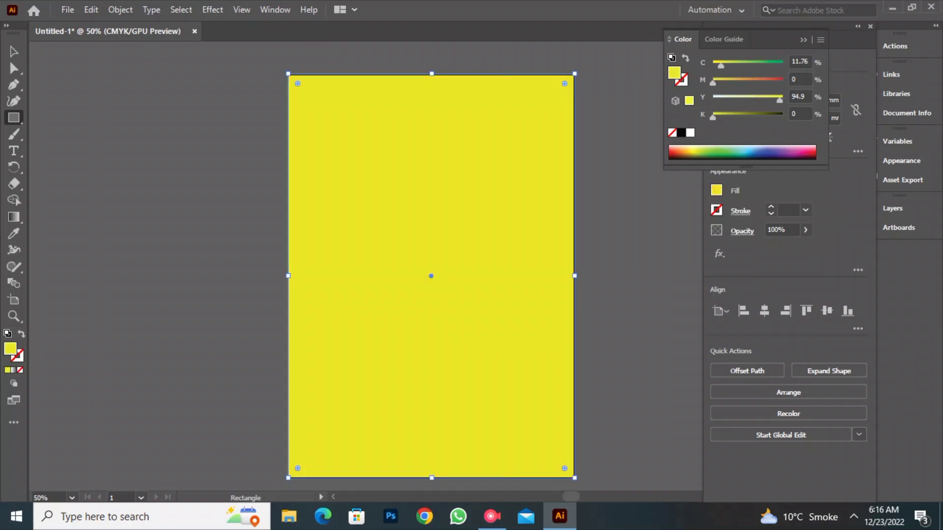
Send the yellow background rectangle behind the dome and the Z-shaped path
{"action": "right_click", "coordinate": [486, 182]}
{"action": "mouse_move", "coordinate": [565, 433]}
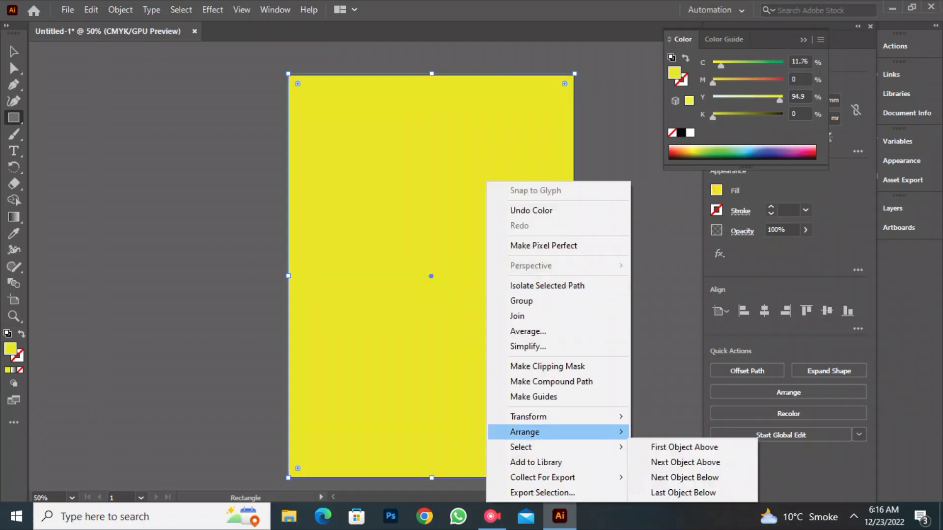
{"action": "left_click", "coordinate": [660, 478]}
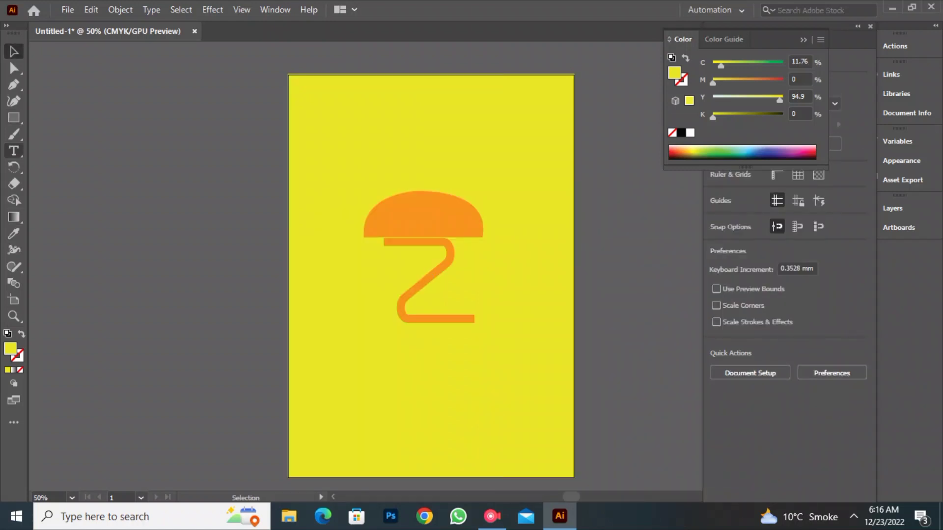
Add the text "burger zone" in black below the Z and enlarge it to 73 pt
{"action": "left_click", "coordinate": [14, 151]}
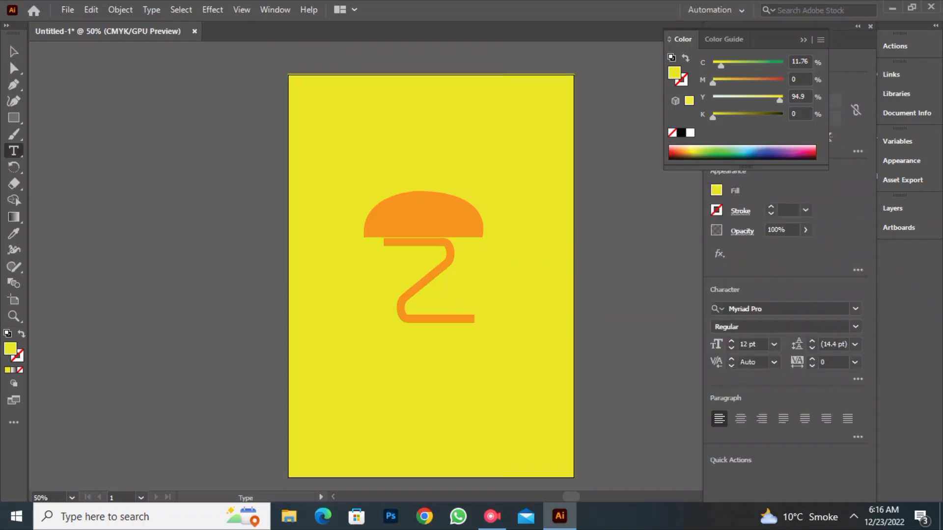
{"action": "left_click", "coordinate": [339, 349]}
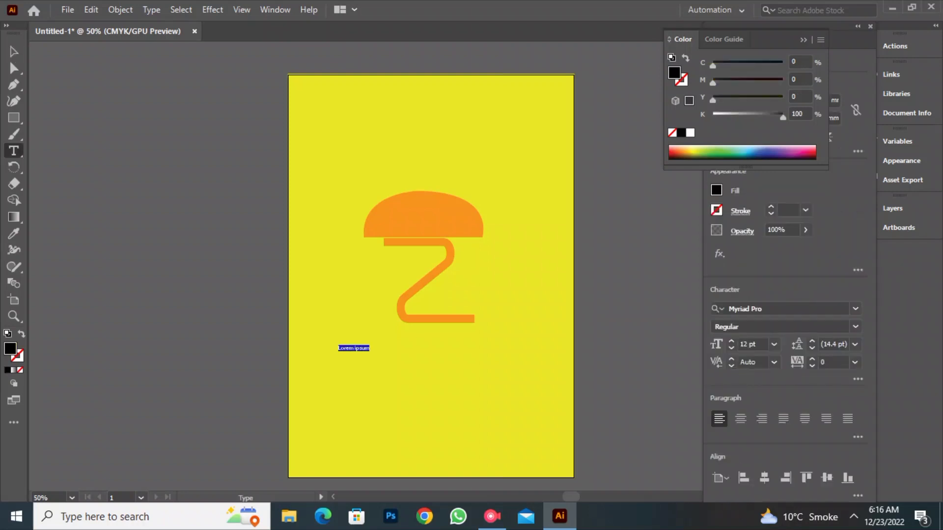
{"action": "type", "text": "burger zone"}
{"action": "left_click_drag", "start_coordinate": [338, 348], "coordinate": [368, 348]}
{"action": "left_click", "coordinate": [774, 345]}
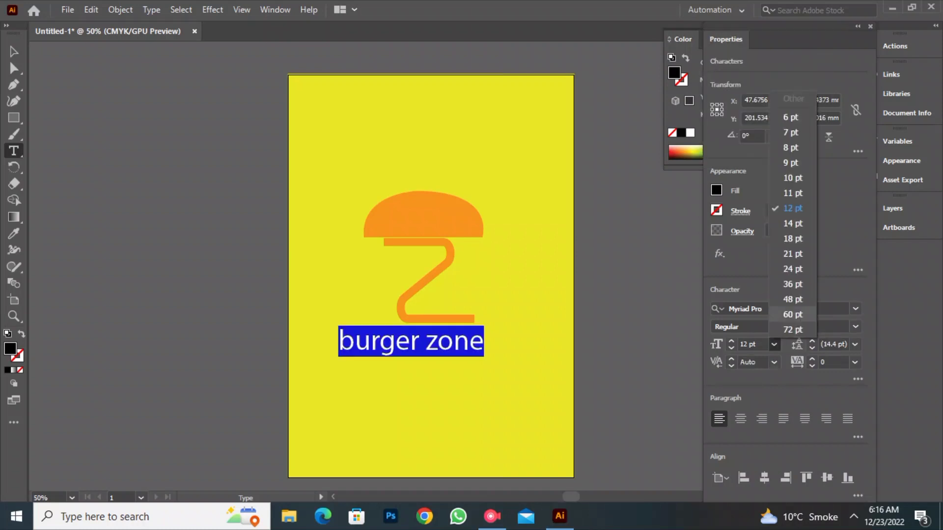
{"action": "left_click", "coordinate": [793, 315]}
{"action": "scroll", "coordinate": [747, 344], "scroll_direction": "up", "scroll_amount": 13}
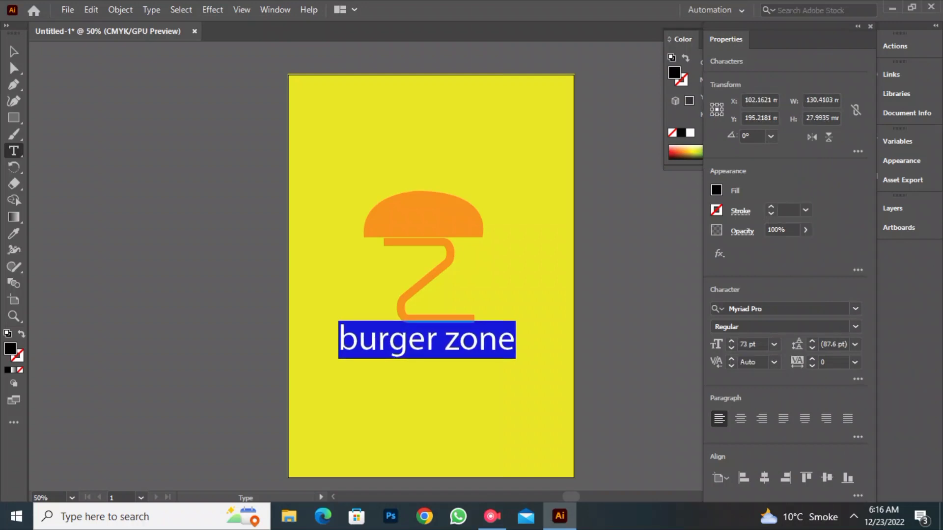
Capitalize the first letter so the text reads "Burger zone", and move it slightly down below the Z
{"action": "left_click", "coordinate": [357, 340]}
{"action": "key", "text": "BackSpace"}
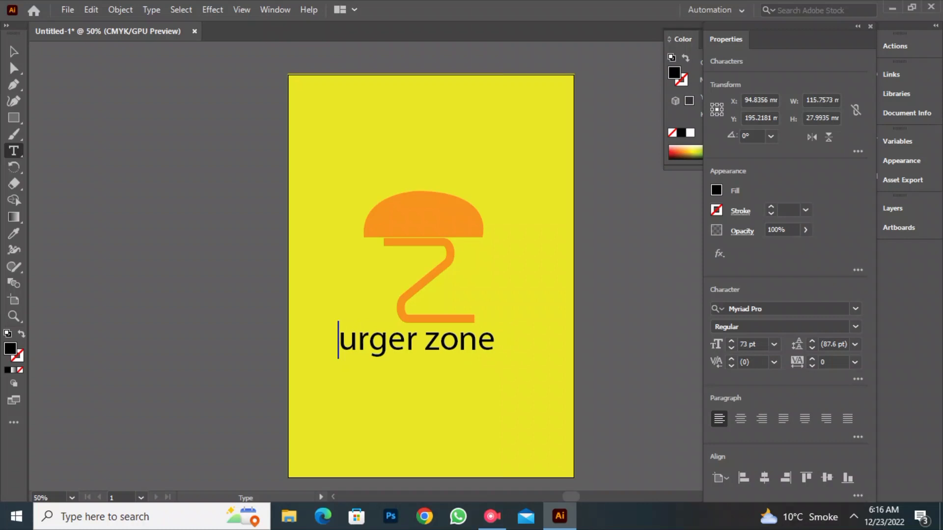
{"action": "type", "text": "B"}
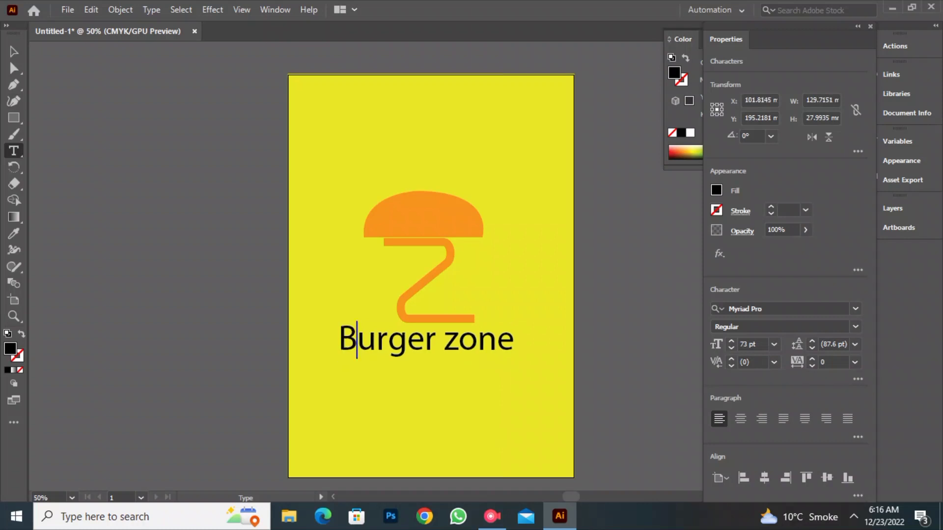
{"action": "key", "text": "Escape"}
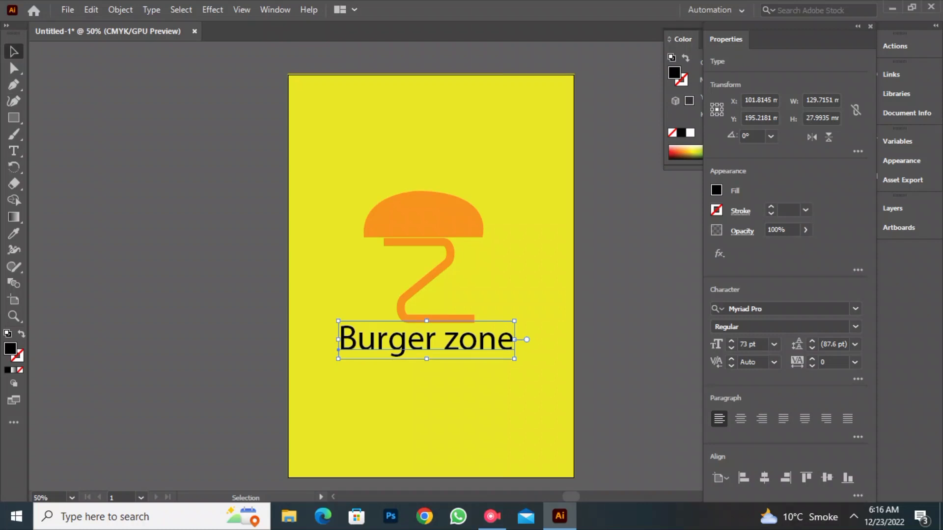
{"action": "left_click_drag", "start_coordinate": [427, 341], "coordinate": [429, 347]}
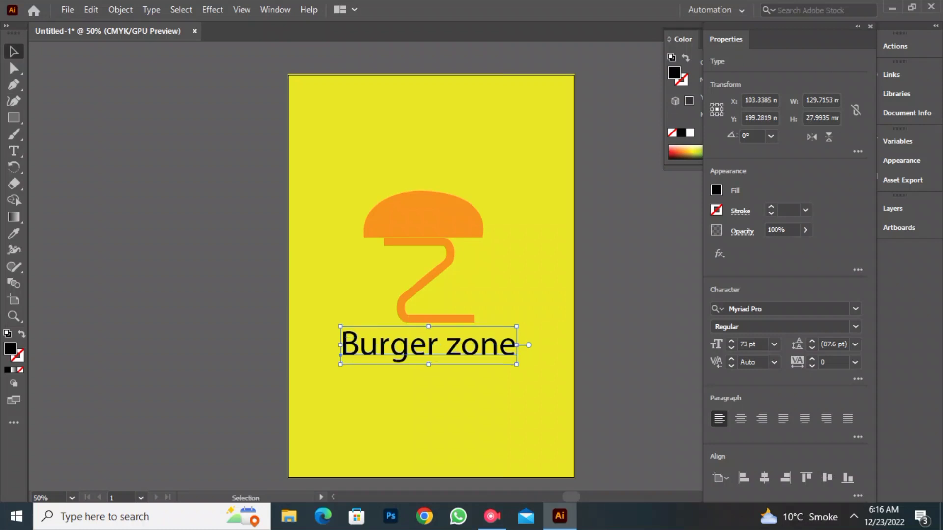
{"action": "key", "text": "ctrl+shift+a"}
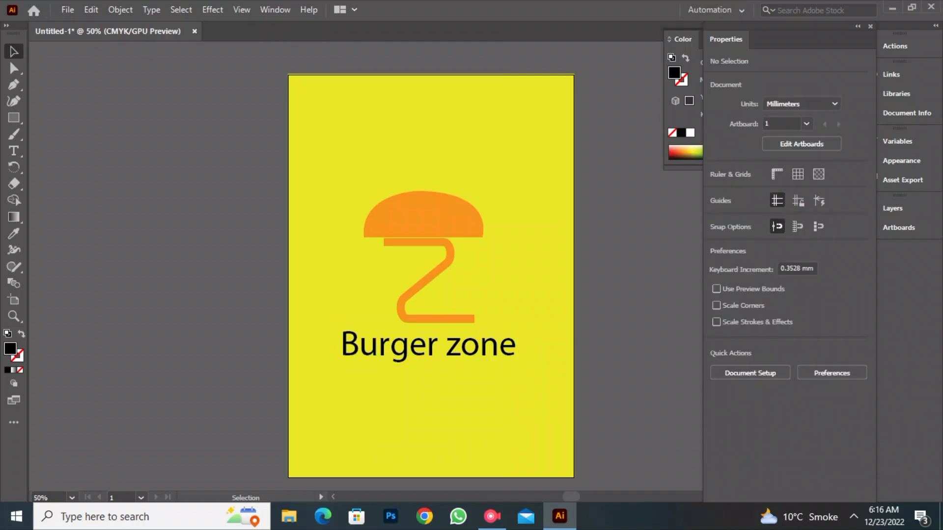
Add a second text line reading "Take your favourate" just below the "Burger zone" title
{"action": "left_click", "coordinate": [14, 151]}
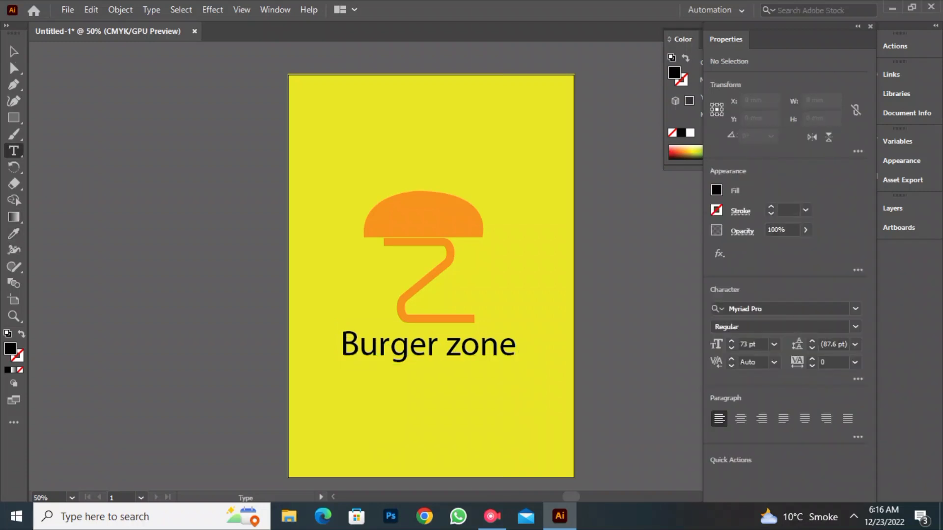
{"action": "left_click", "coordinate": [330, 373]}
{"action": "key", "text": "BackSpace"}
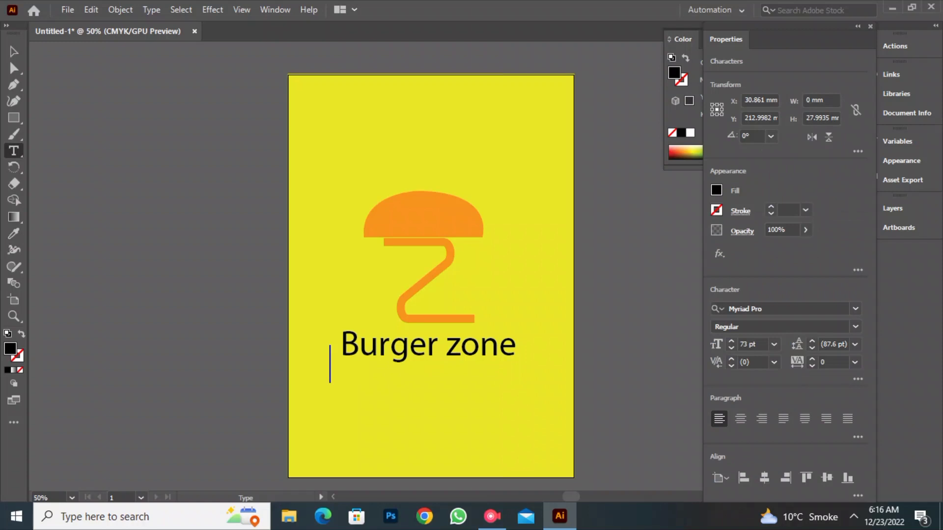
{"action": "type", "text": "t"}
{"action": "key", "text": "BackSpace"}
{"action": "type", "text": "T"}
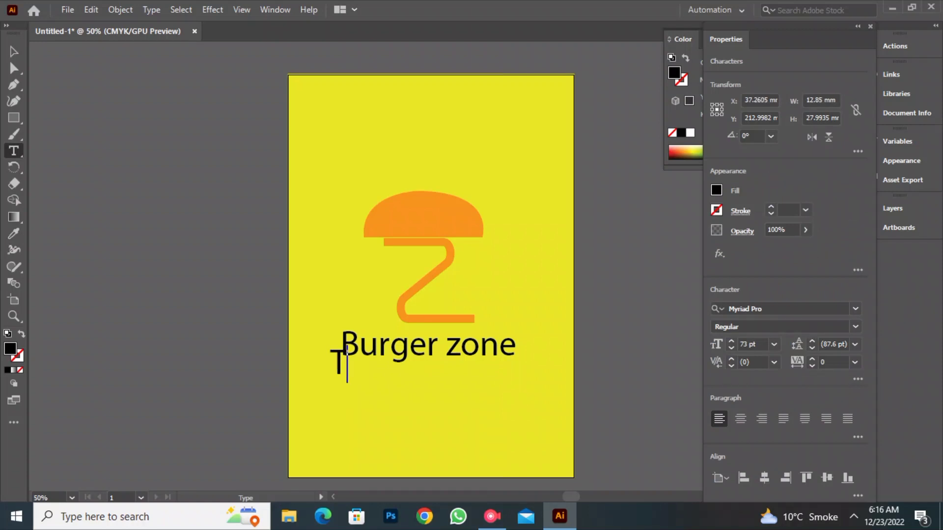
{"action": "type", "text": "ake y"}
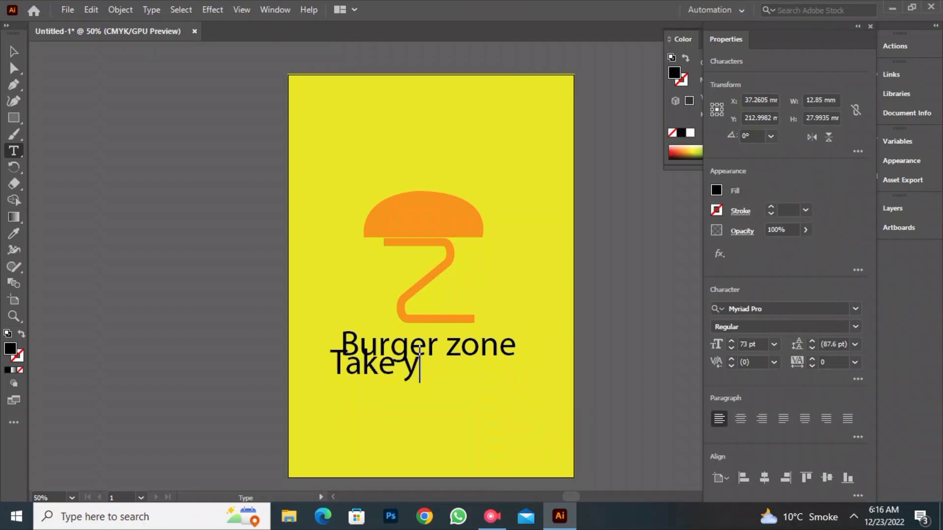
{"action": "type", "text": "our fa"}
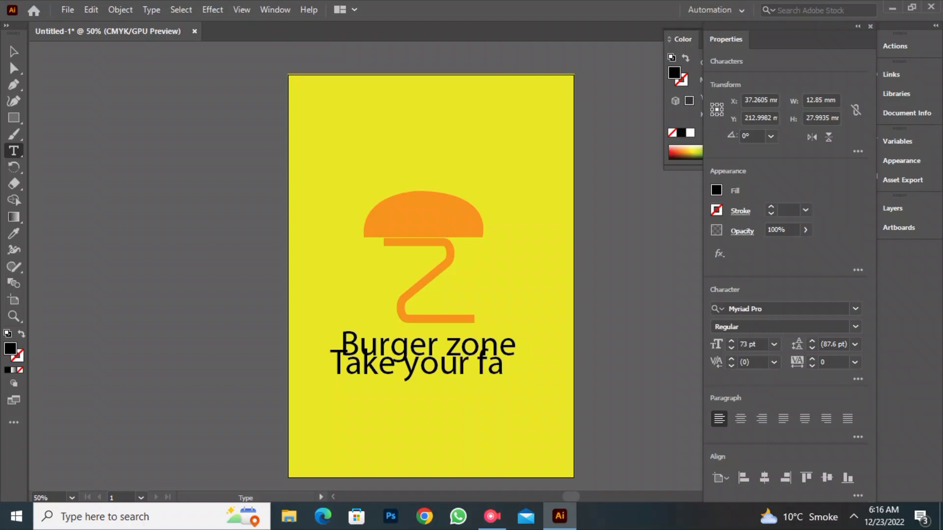
{"action": "type", "text": "vu"}
{"action": "key", "text": "BackSpace"}
{"action": "type", "text": "o"}
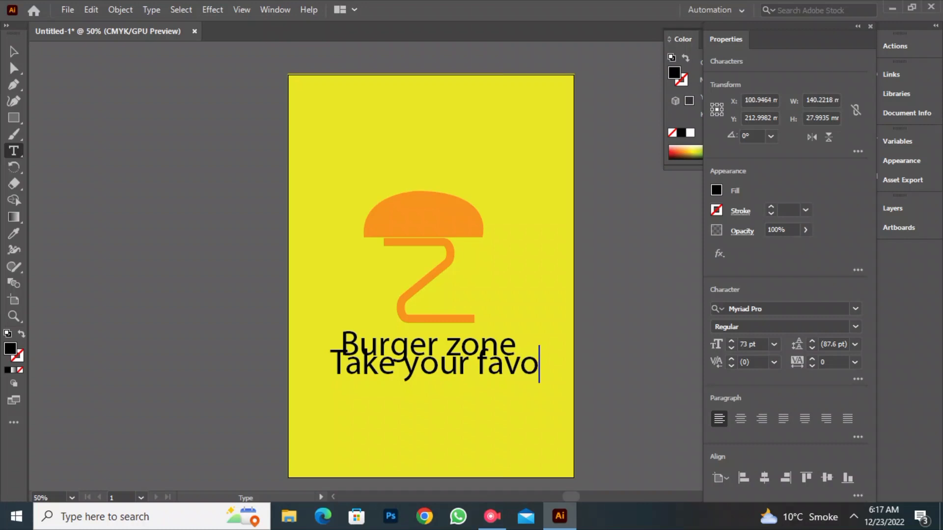
{"action": "type", "text": "u"}
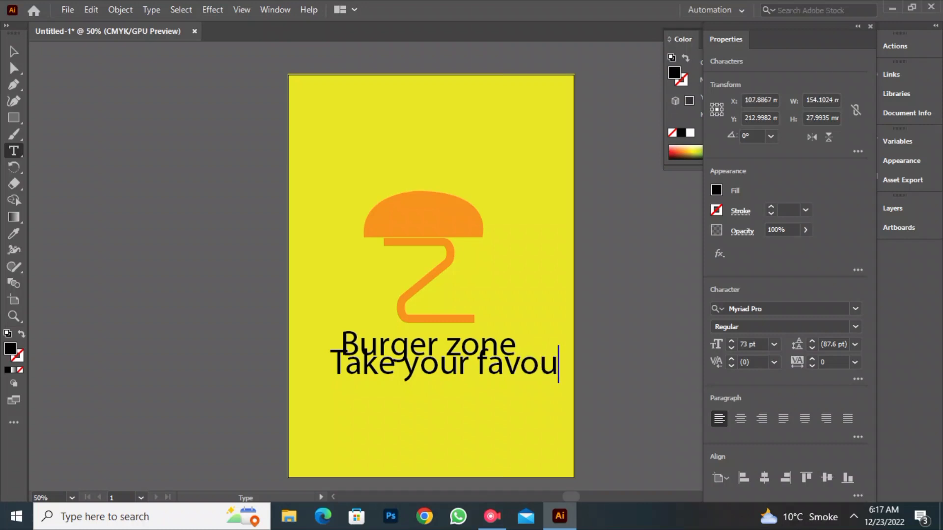
{"action": "type", "text": "rate"}
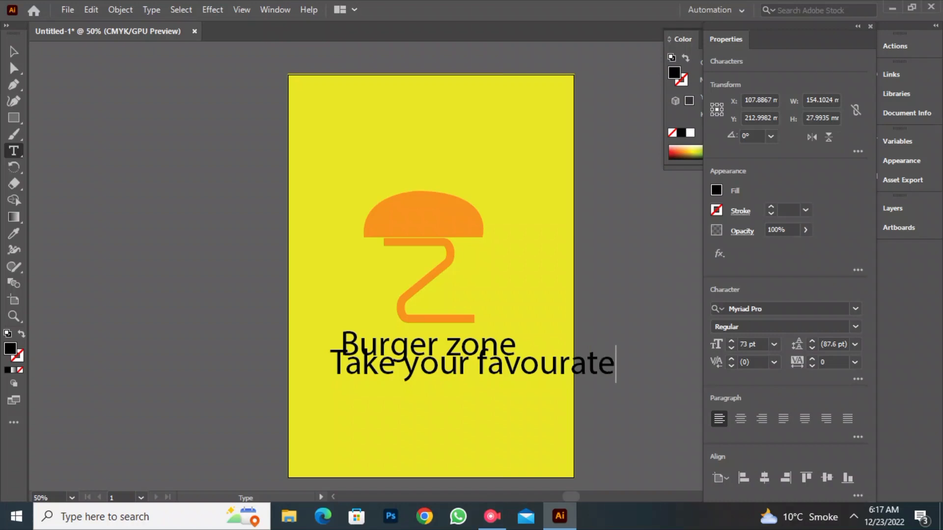
Delete the word "favourate" from the second text line, leaving "Take your"
{"action": "key", "text": "BackSpace"}
{"action": "key", "text": "BackSpace"}
{"action": "key", "text": "BackSpace"}
{"action": "key", "text": "BackSpace"}
{"action": "key", "text": "BackSpace"}
{"action": "key", "text": "BackSpace"}
{"action": "key", "text": "BackSpace"}
{"action": "key", "text": "BackSpace"}
{"action": "key", "text": "BackSpace"}
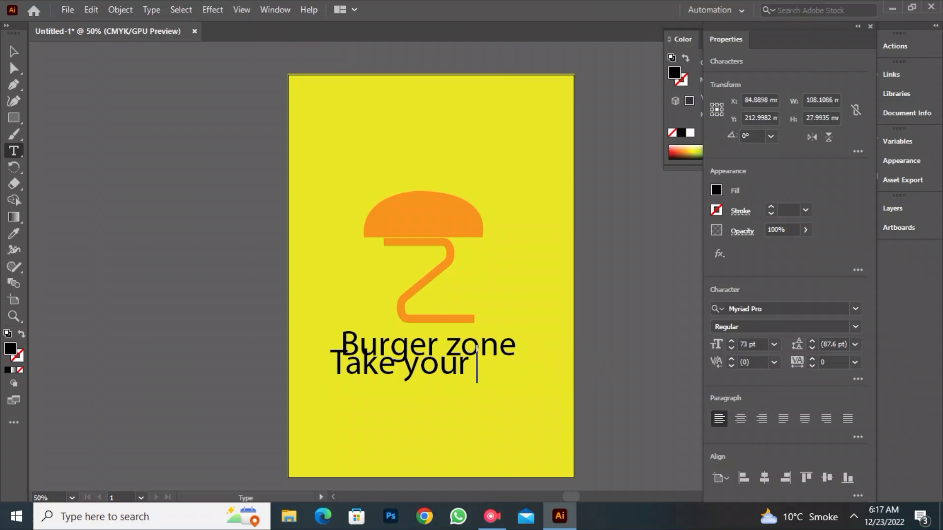
Complete the second text line so it reads "Take your best meal" and reduce the whole line to 21 pt
{"action": "type", "text": "best"}
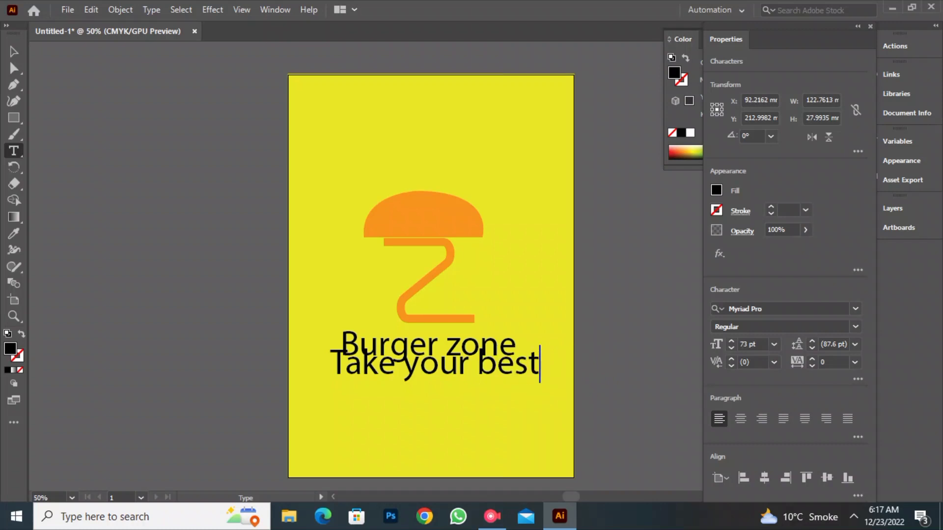
{"action": "type", "text": " meal"}
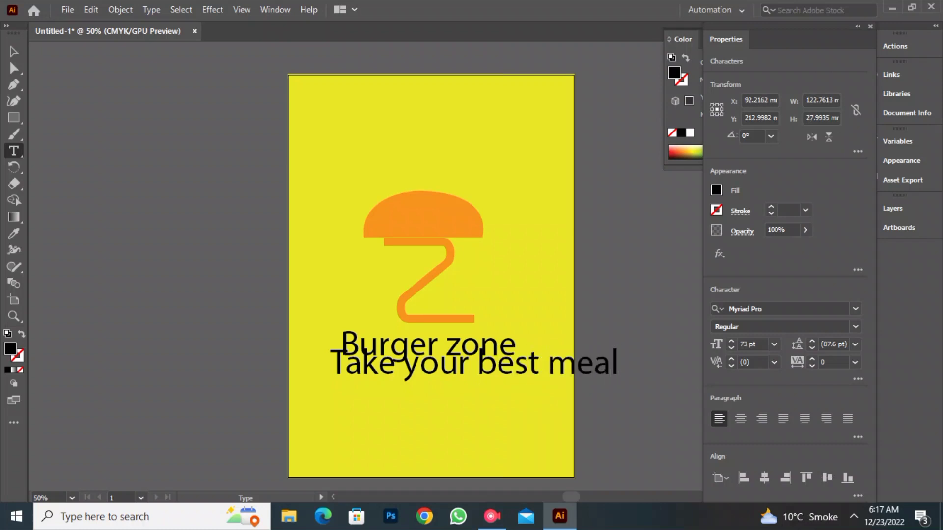
{"action": "left_click_drag", "start_coordinate": [330, 364], "coordinate": [620, 363]}
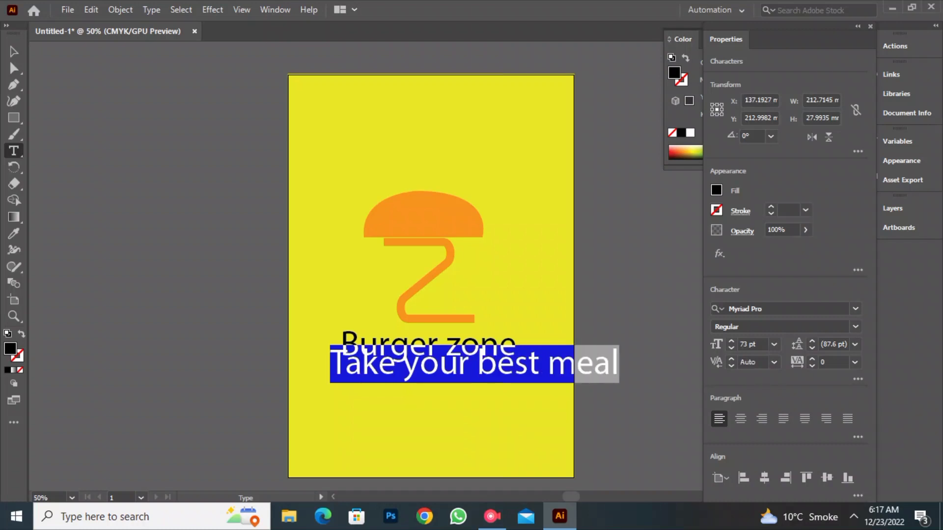
{"action": "left_click", "coordinate": [774, 344]}
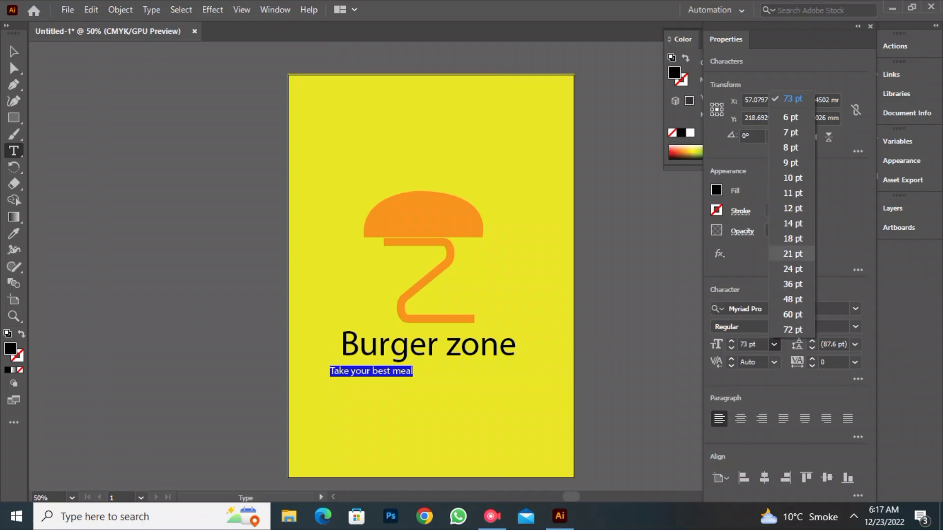
{"action": "left_click", "coordinate": [792, 253]}
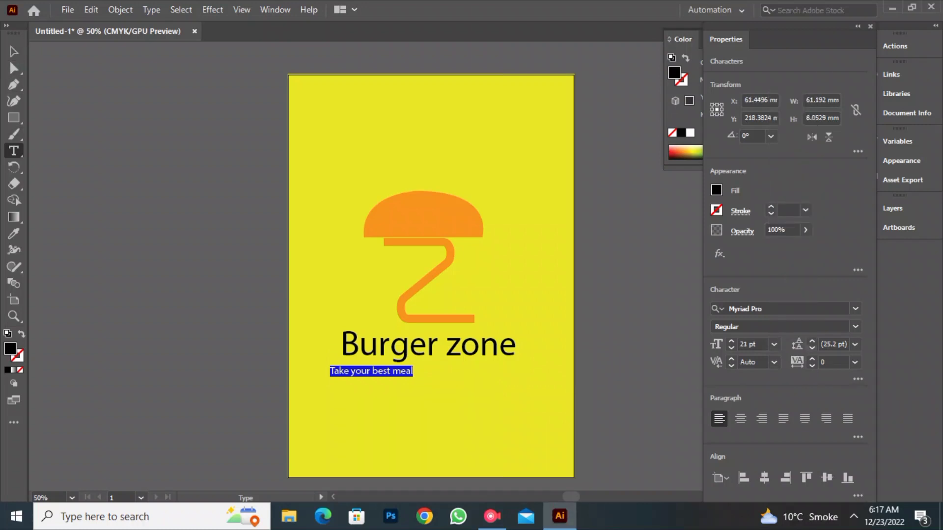
Widen the letter spacing of the "Take your best meal" tagline to a tracking of 200 and finish editing the text
{"action": "left_click", "coordinate": [812, 359]}
{"action": "left_click_drag", "start_coordinate": [812, 359], "coordinate": [812, 359]}
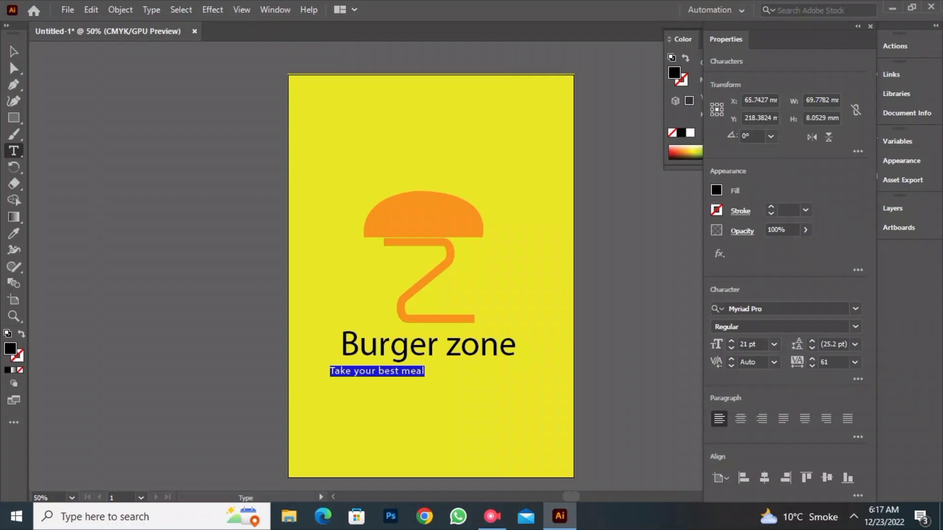
{"action": "left_click", "coordinate": [855, 363]}
{"action": "left_click", "coordinate": [869, 287]}
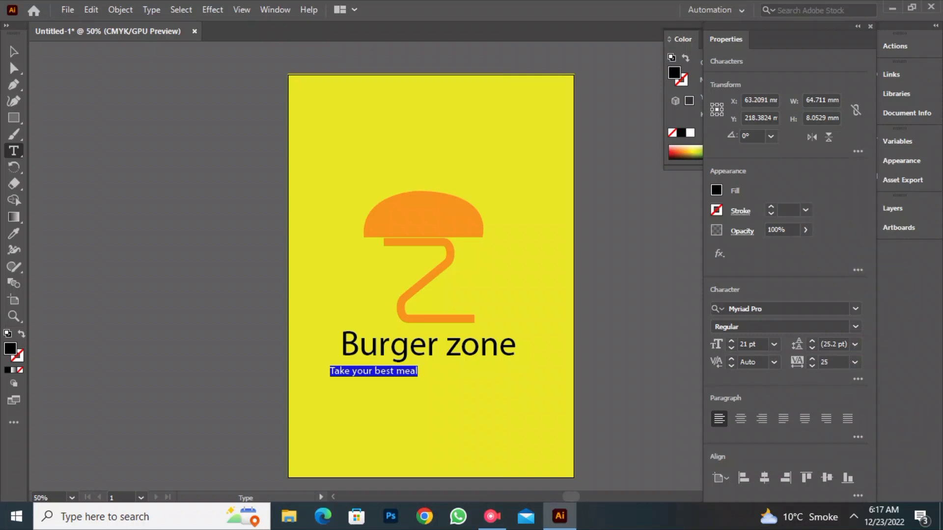
{"action": "left_click", "coordinate": [855, 362]}
{"action": "left_click", "coordinate": [868, 348]}
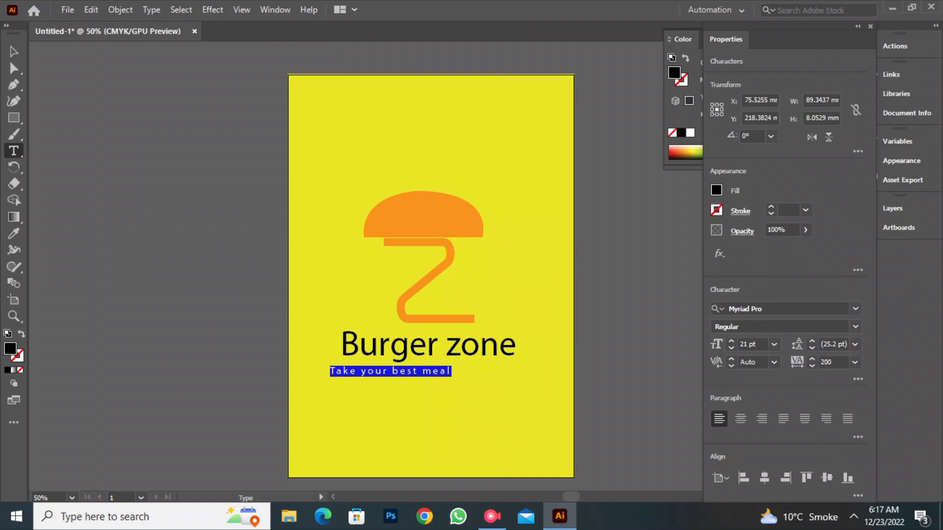
{"action": "key", "text": "Escape"}
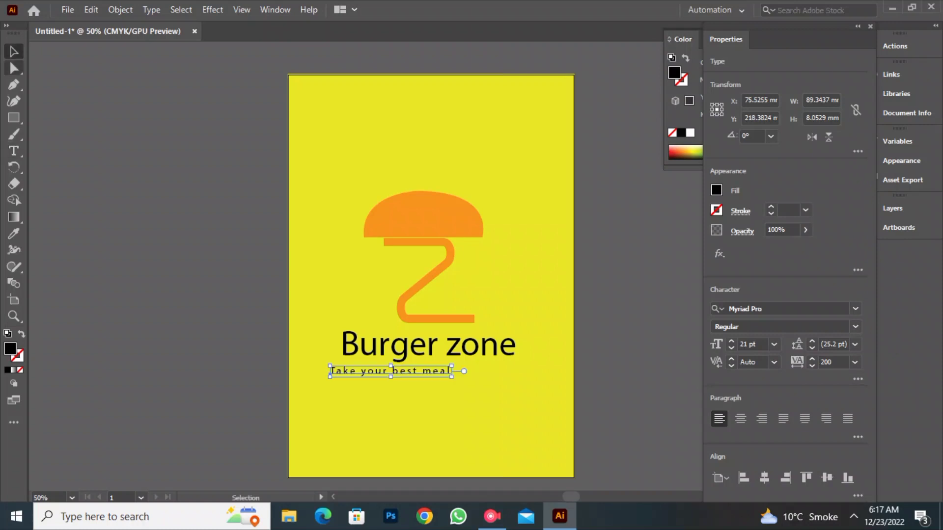
Center the tagline beneath the "Burger zone" title with a small gap between the two lines, and leave it deselected
{"action": "left_click_drag", "start_coordinate": [393, 371], "coordinate": [434, 365]}
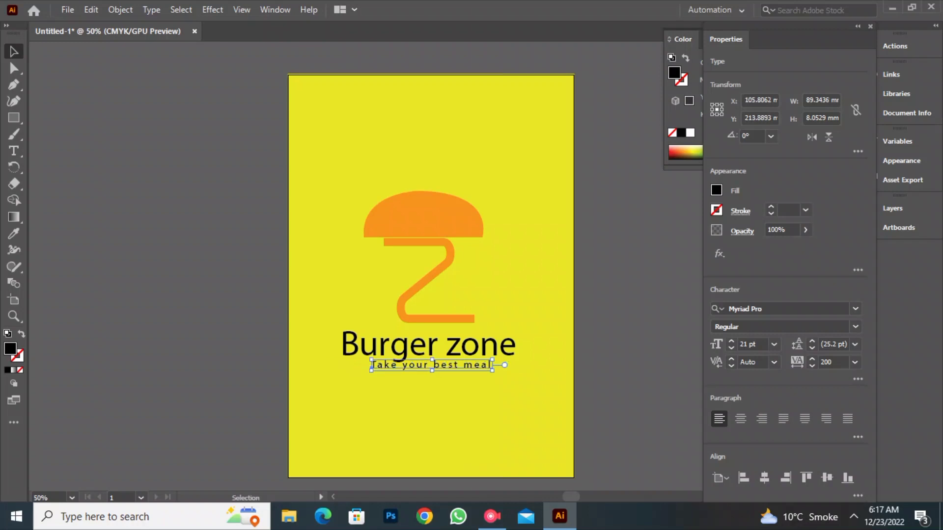
{"action": "key", "text": "ctrl+shift+a"}
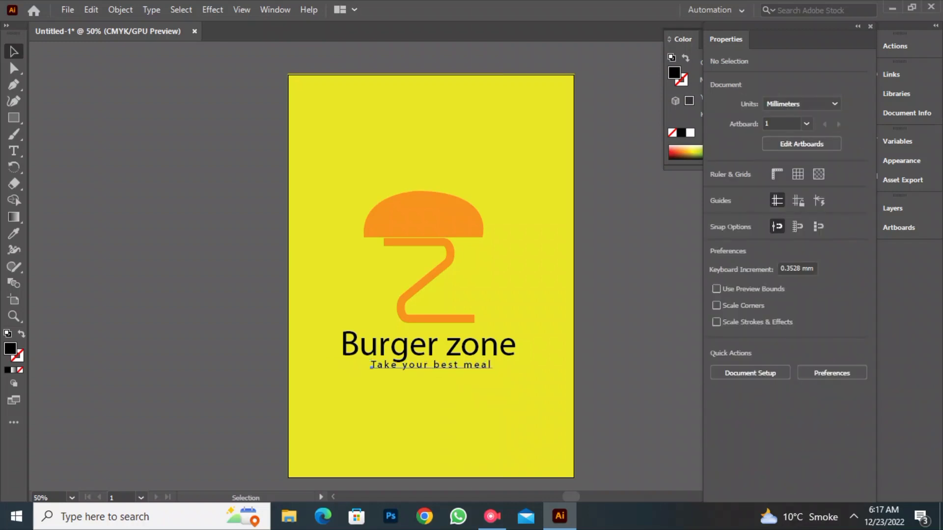
{"action": "left_click_drag", "start_coordinate": [432, 365], "coordinate": [432, 370]}
{"action": "key", "text": "ctrl+shift+a"}
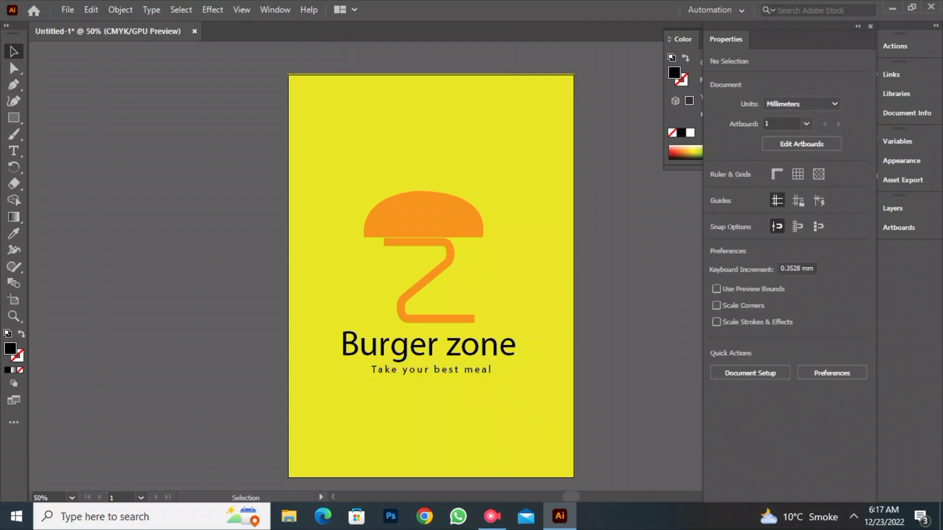